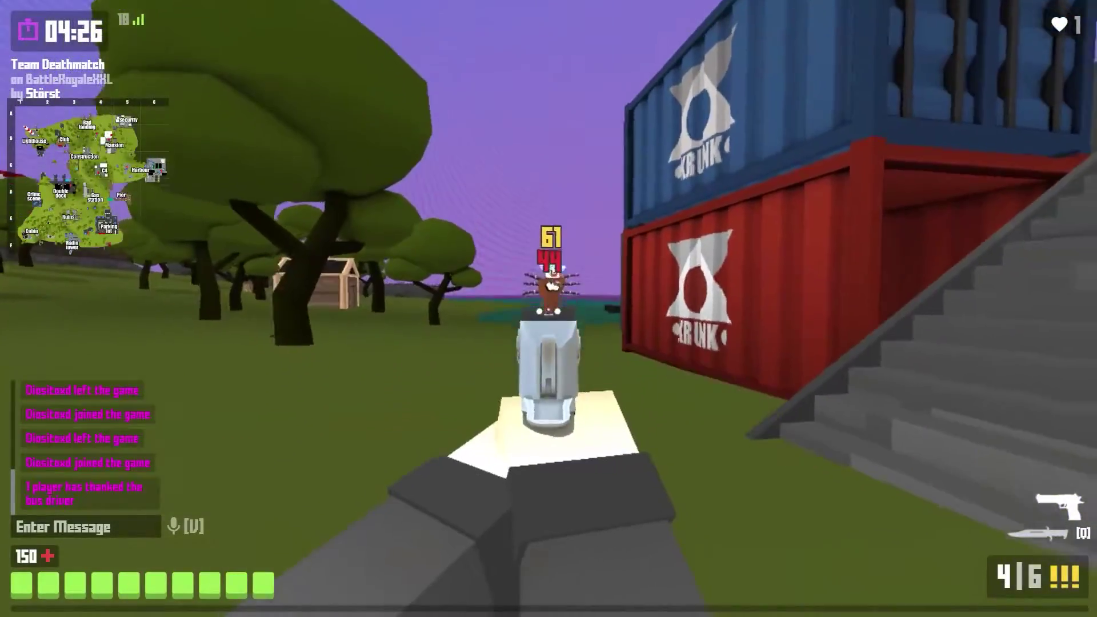
Step: Shoot and kill the enemy ahead, then reload the pistol
{"action": "left_click", "coordinate": [548, 308]}
{"action": "left_click", "coordinate": [549, 308]}
{"action": "left_click", "coordinate": [548, 308]}
{"action": "key", "text": "r"}
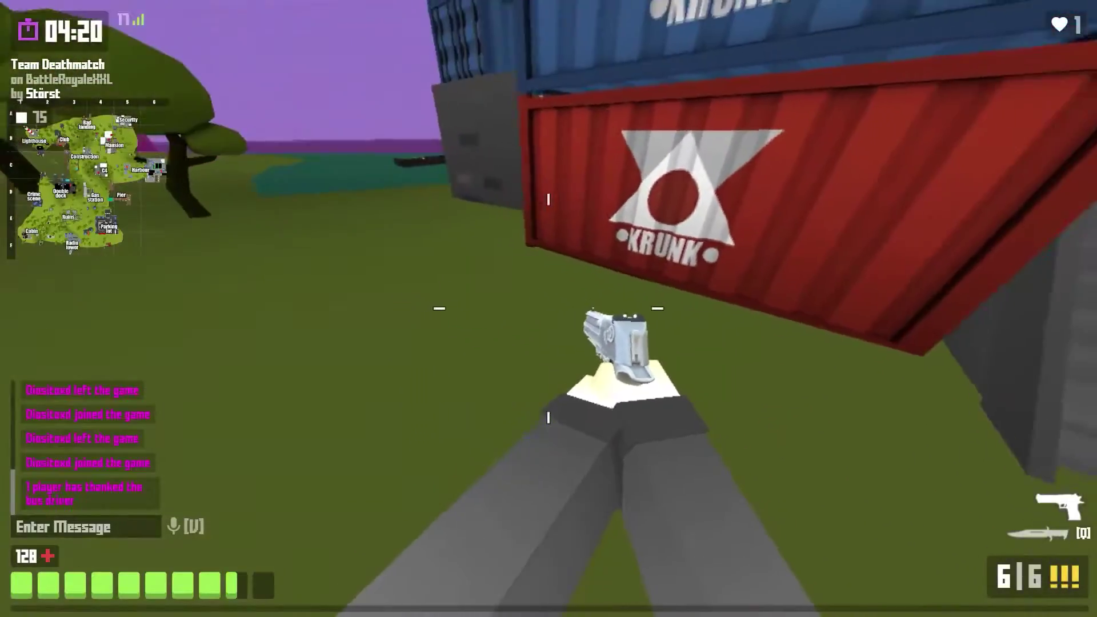
Step: Grab the medkit in the container and climb the ladder onto the rooftop
{"action": "key", "text": "q"}
{"action": "key", "text": "w"}
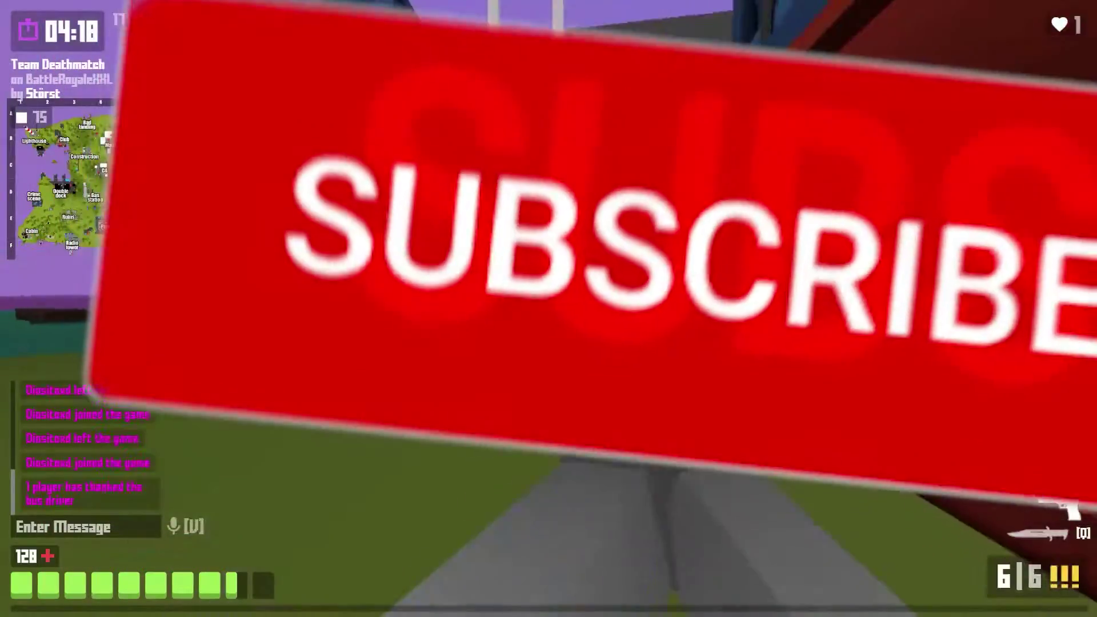
{"action": "key", "text": "w"}
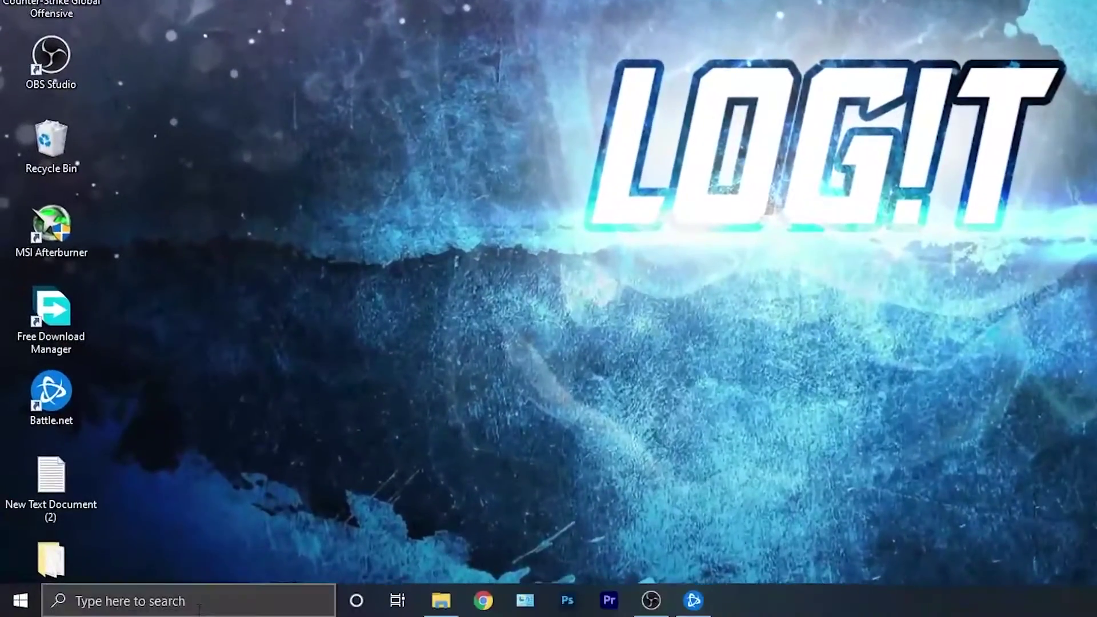
Step: Start a Windows Update check for new updates, found through a 'check' search
{"action": "left_click", "coordinate": [190, 601]}
{"action": "type", "text": "check"}
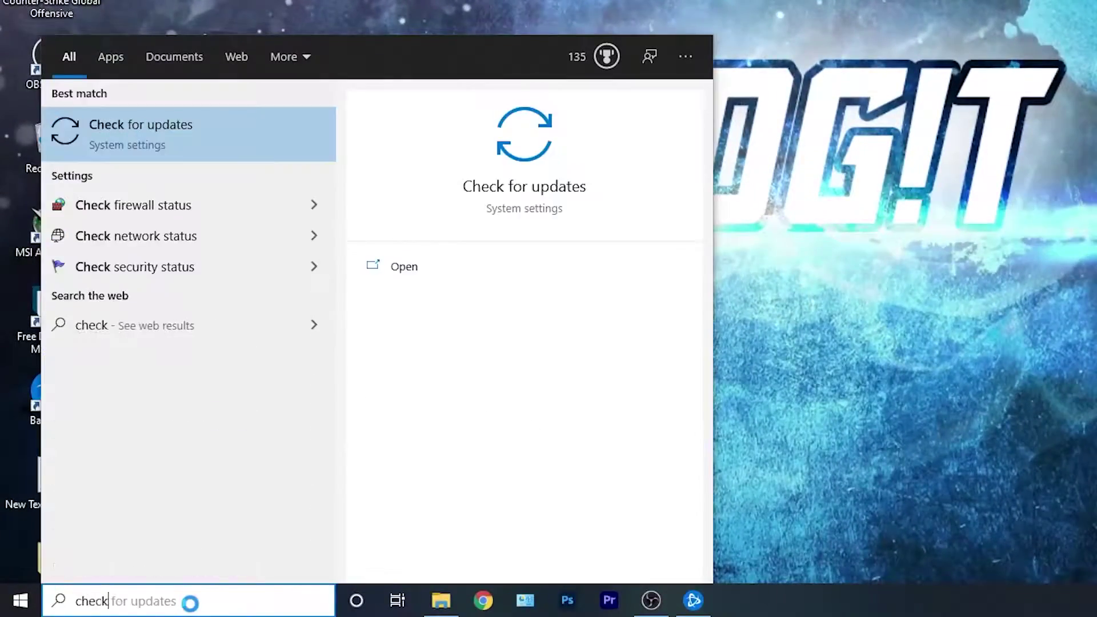
{"action": "left_click", "coordinate": [160, 138]}
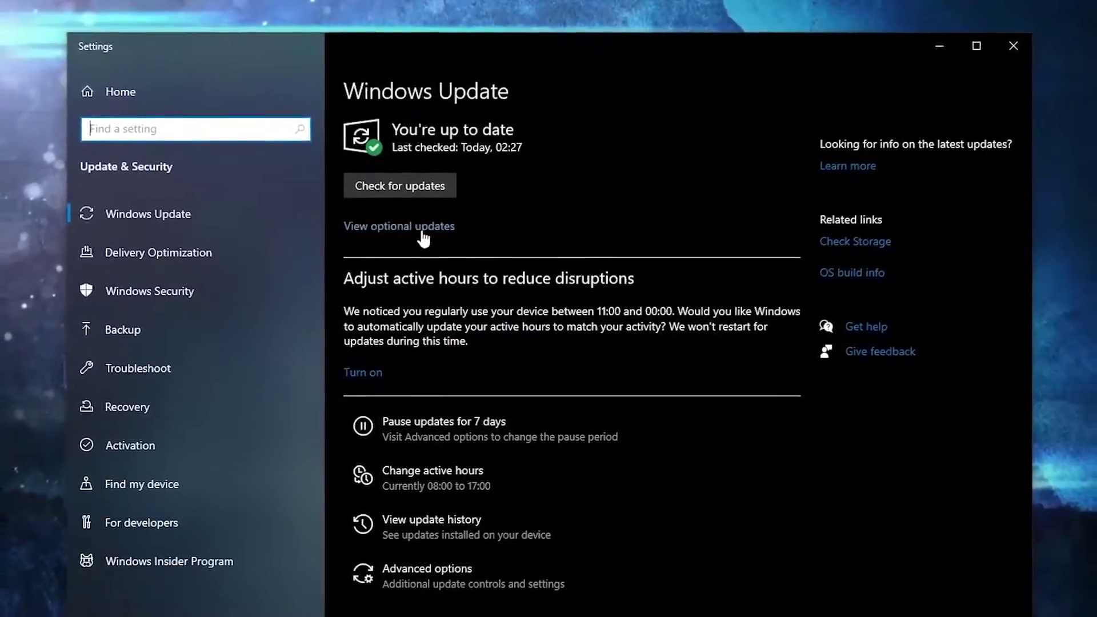
{"action": "left_click", "coordinate": [411, 173]}
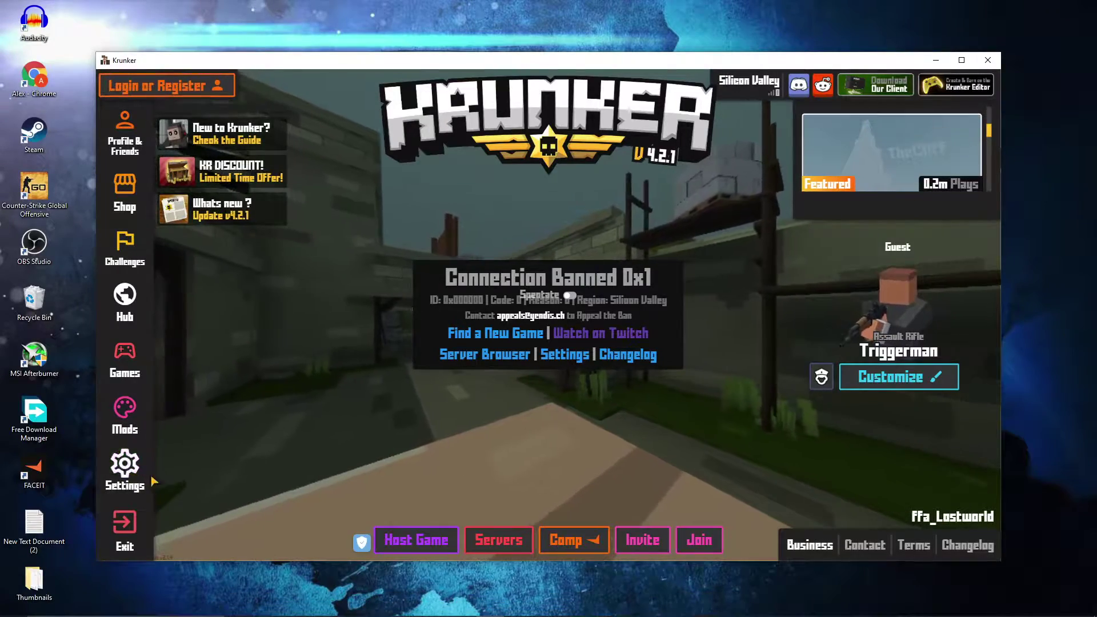
Step: Apply Krunker's Performance settings preset and bring up the Display settings
{"action": "left_click", "coordinate": [133, 462]}
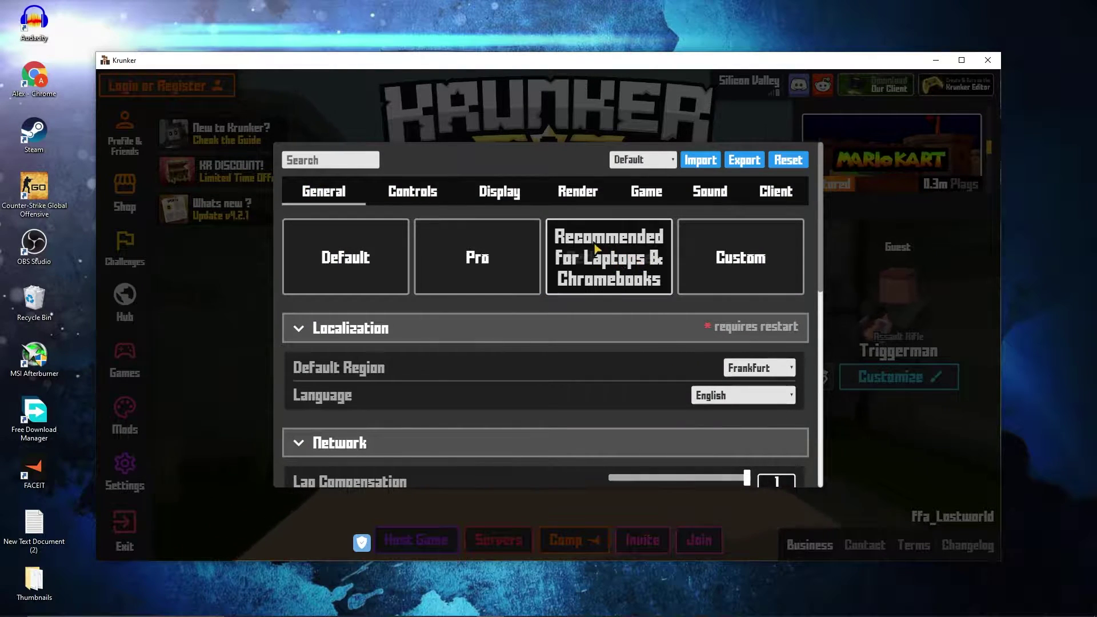
{"action": "left_click", "coordinate": [586, 280]}
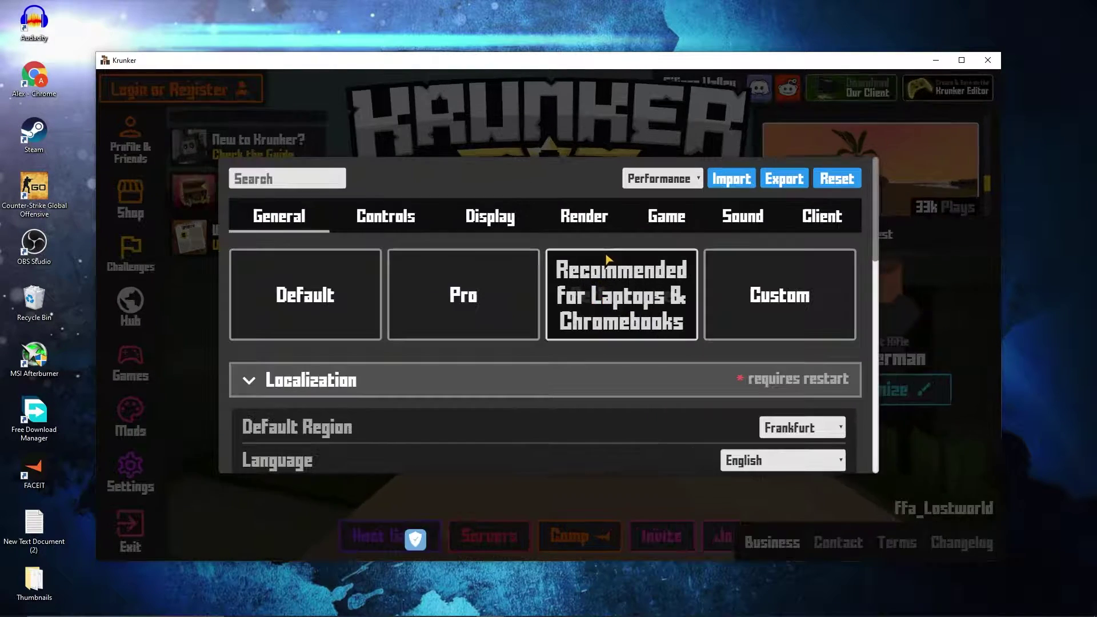
{"action": "left_click", "coordinate": [488, 224]}
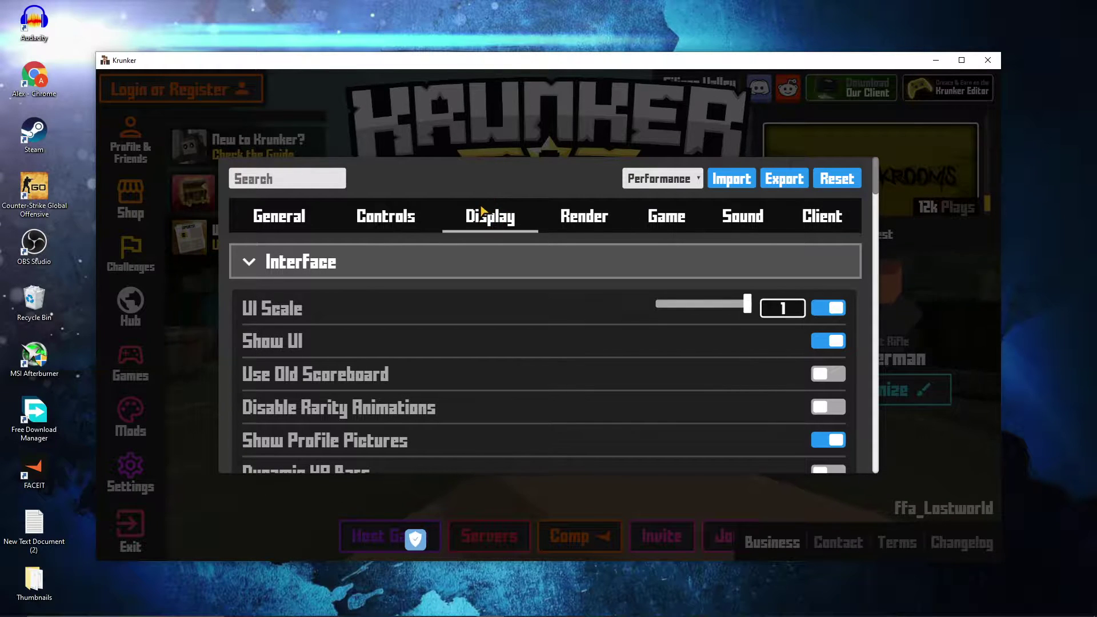
Step: Switch off Show Profile Pictures, turning the preset to Custom, and review the Interface toggles
{"action": "left_click", "coordinate": [747, 303]}
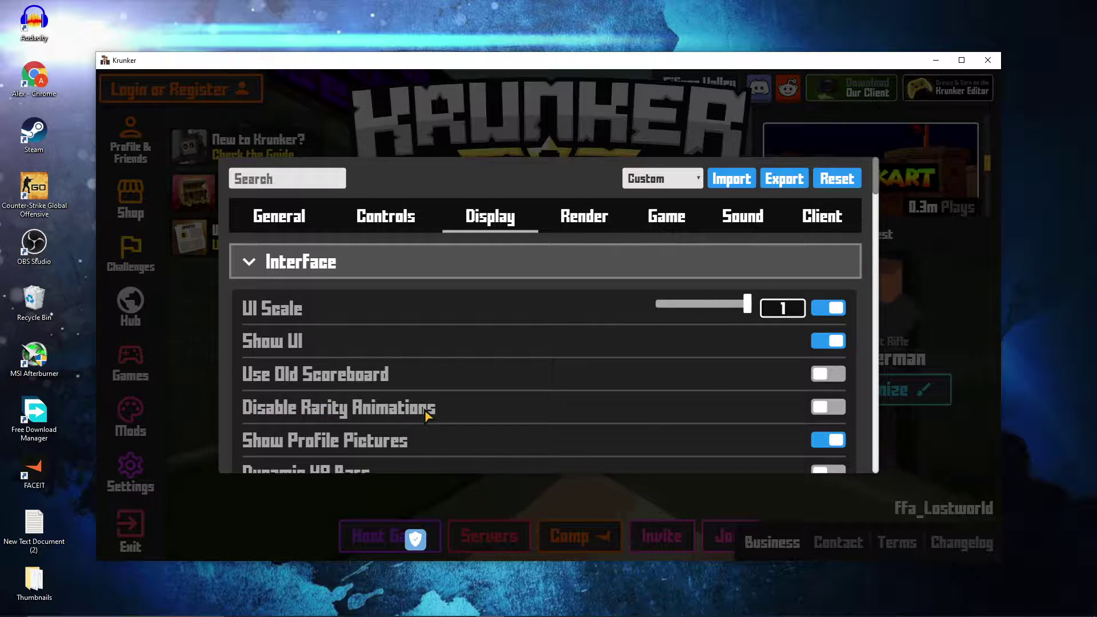
{"action": "scroll", "coordinate": [259, 391], "scroll_direction": "down", "scroll_amount": 1}
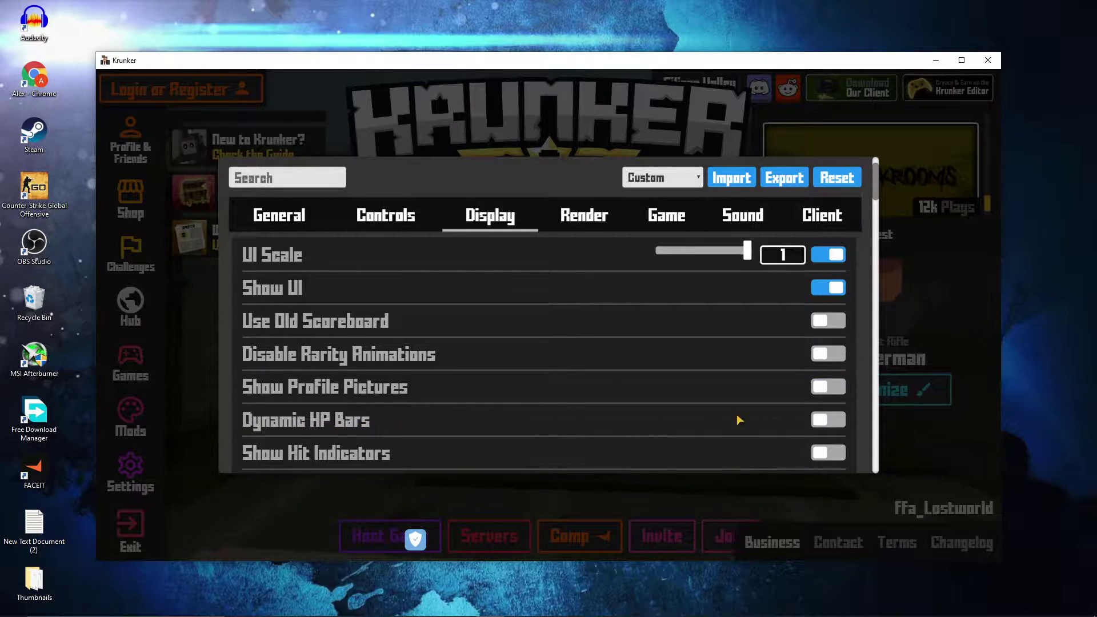
{"action": "scroll", "coordinate": [266, 298], "scroll_direction": "down", "scroll_amount": 3}
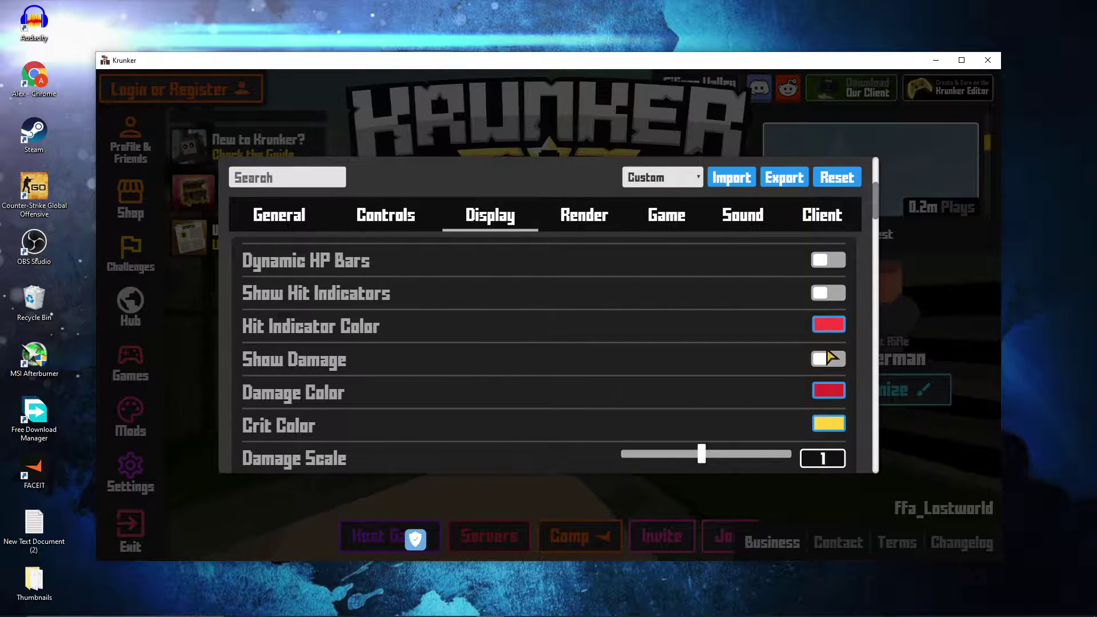
{"action": "scroll", "coordinate": [323, 301], "scroll_direction": "down", "scroll_amount": 3}
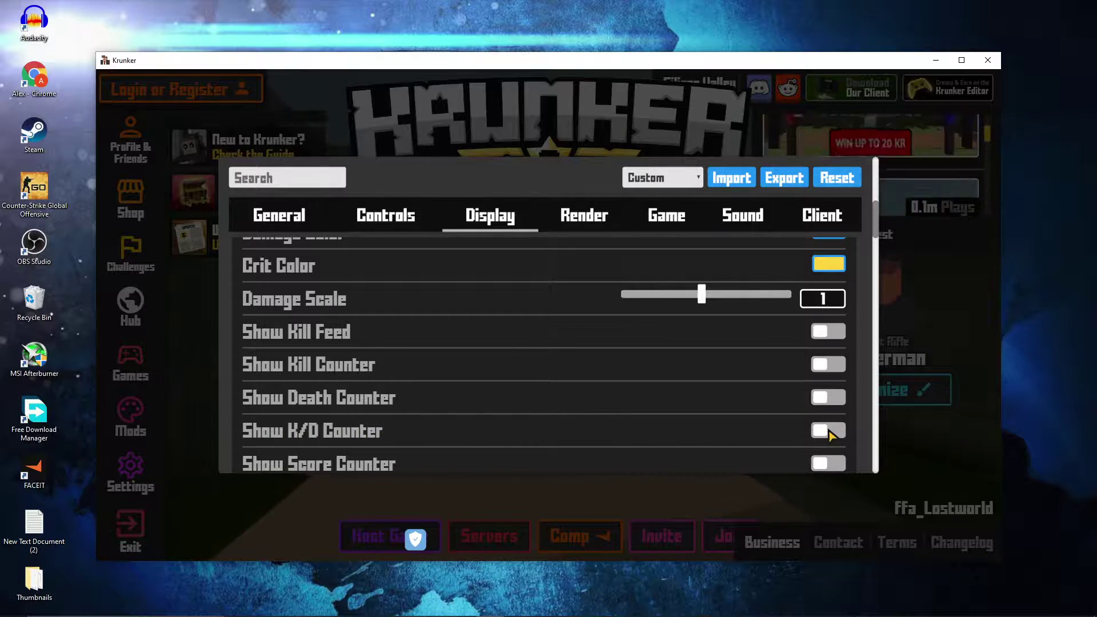
{"action": "scroll", "coordinate": [612, 428], "scroll_direction": "down", "scroll_amount": 3}
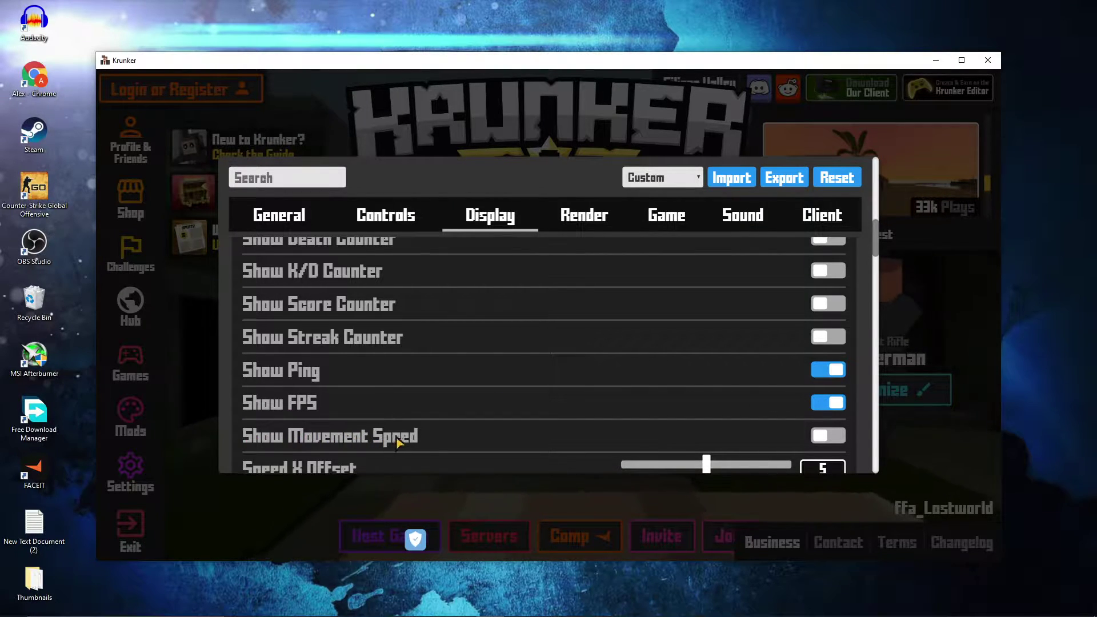
{"action": "scroll", "coordinate": [781, 432], "scroll_direction": "down", "scroll_amount": 3}
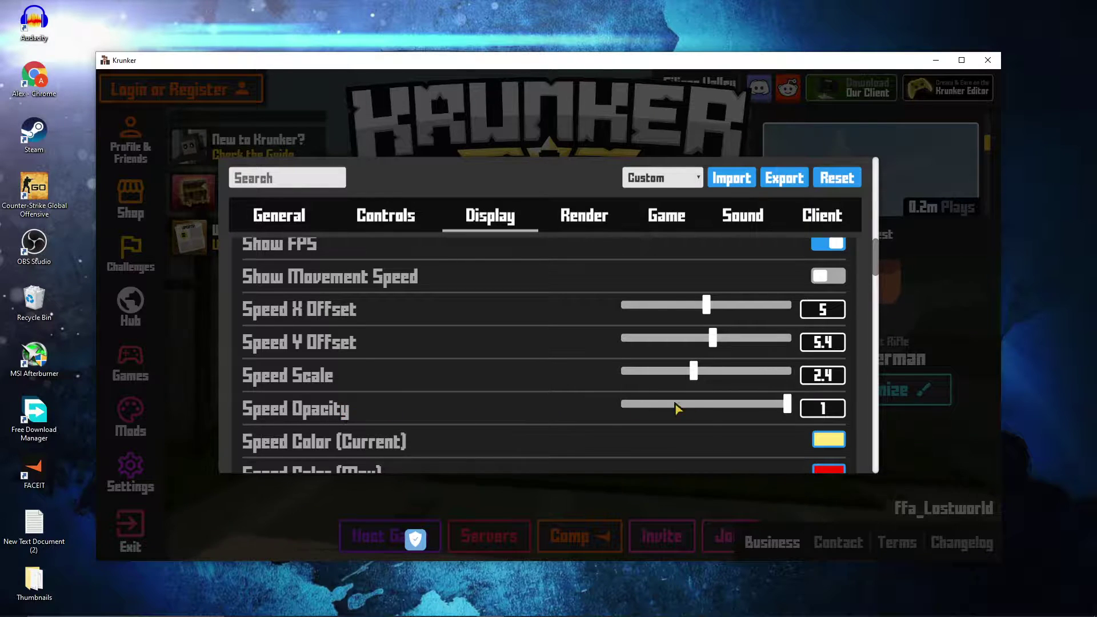
{"action": "scroll", "coordinate": [313, 356], "scroll_direction": "down", "scroll_amount": 3}
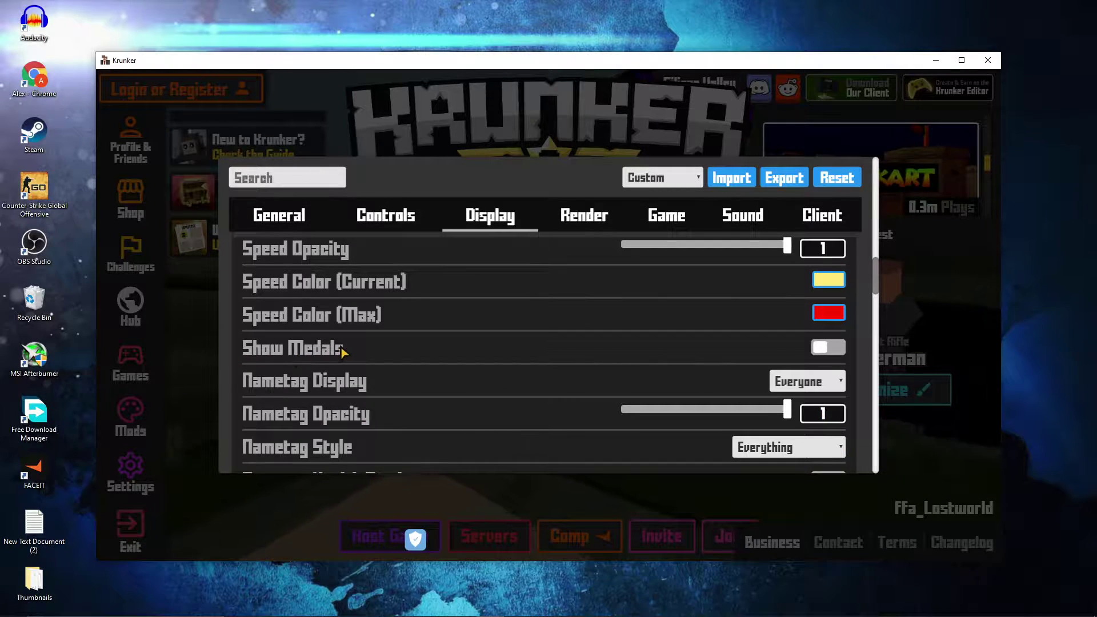
{"action": "scroll", "coordinate": [366, 309], "scroll_direction": "down", "scroll_amount": 2}
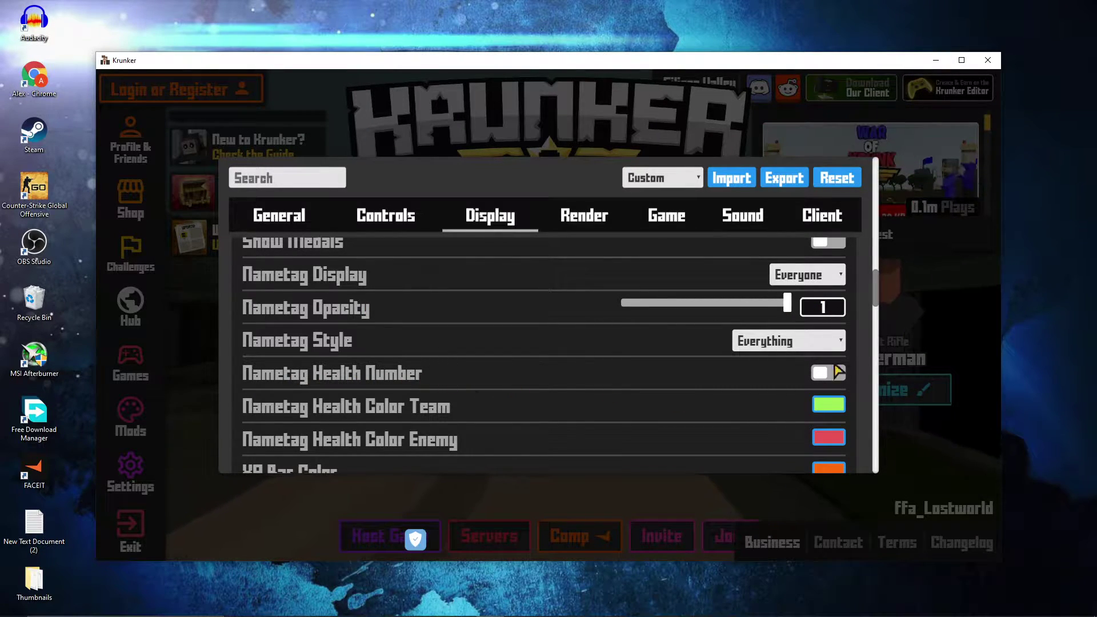
{"action": "scroll", "coordinate": [246, 325], "scroll_direction": "down", "scroll_amount": 4}
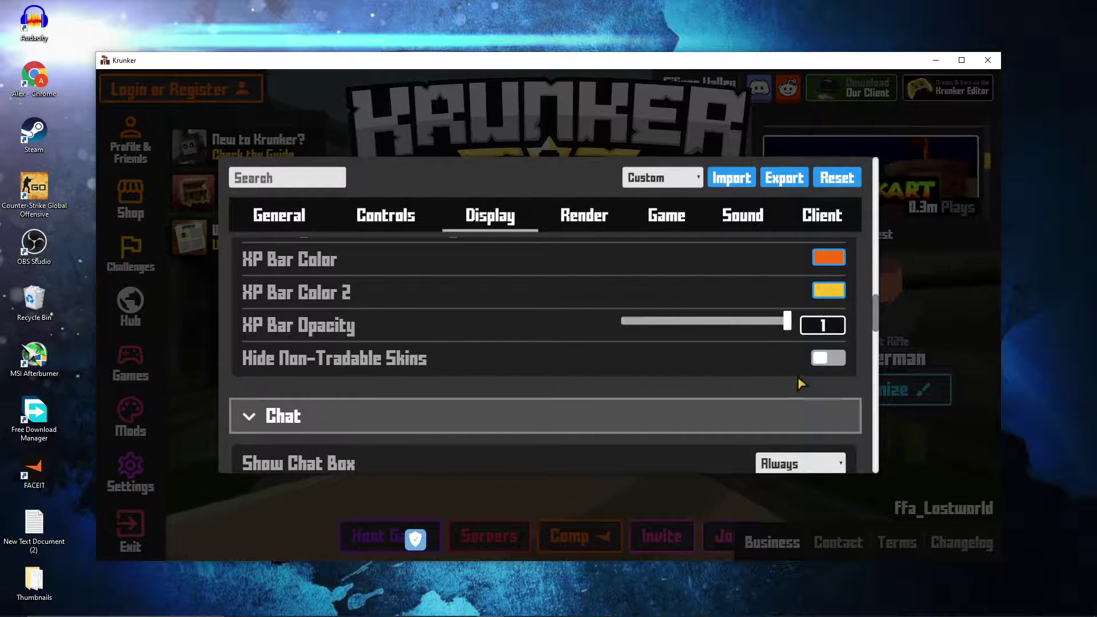
Step: In Render settings, leave the aspect ratio unchanged and lower Particle Distance from 160 to 10
{"action": "left_click", "coordinate": [591, 216]}
{"action": "scroll", "coordinate": [522, 355], "scroll_direction": "up", "scroll_amount": 15}
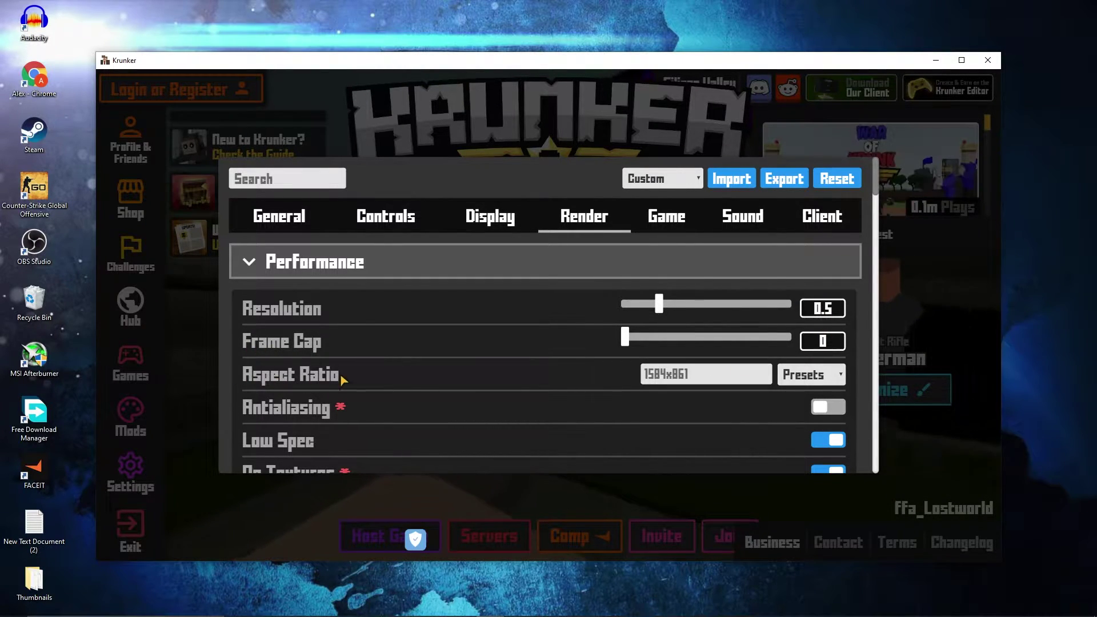
{"action": "left_click", "coordinate": [803, 375]}
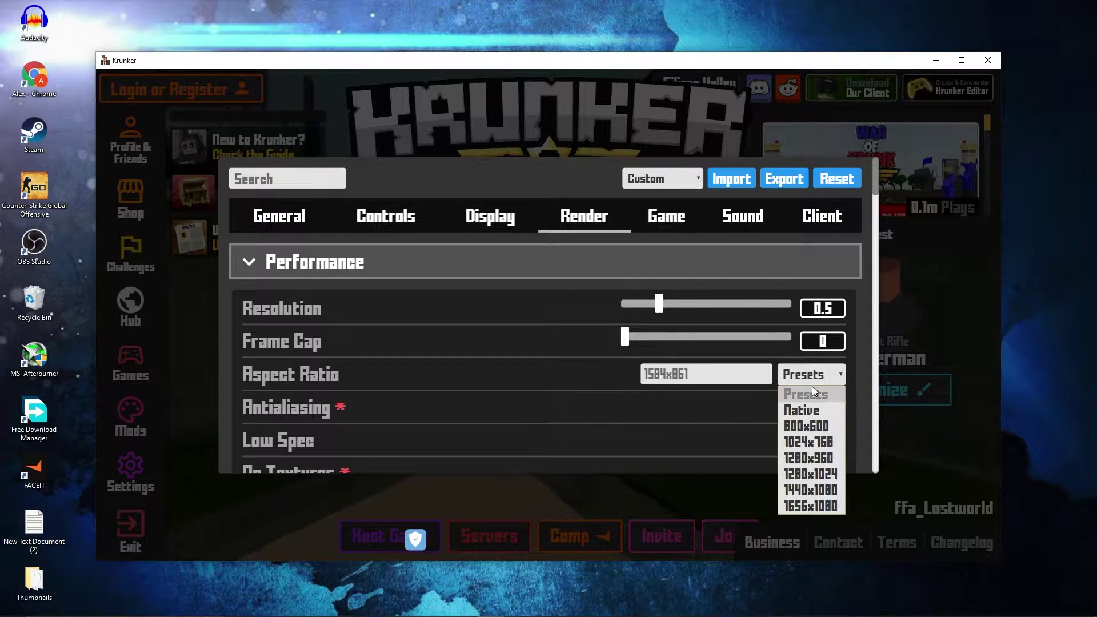
{"action": "left_click", "coordinate": [782, 375]}
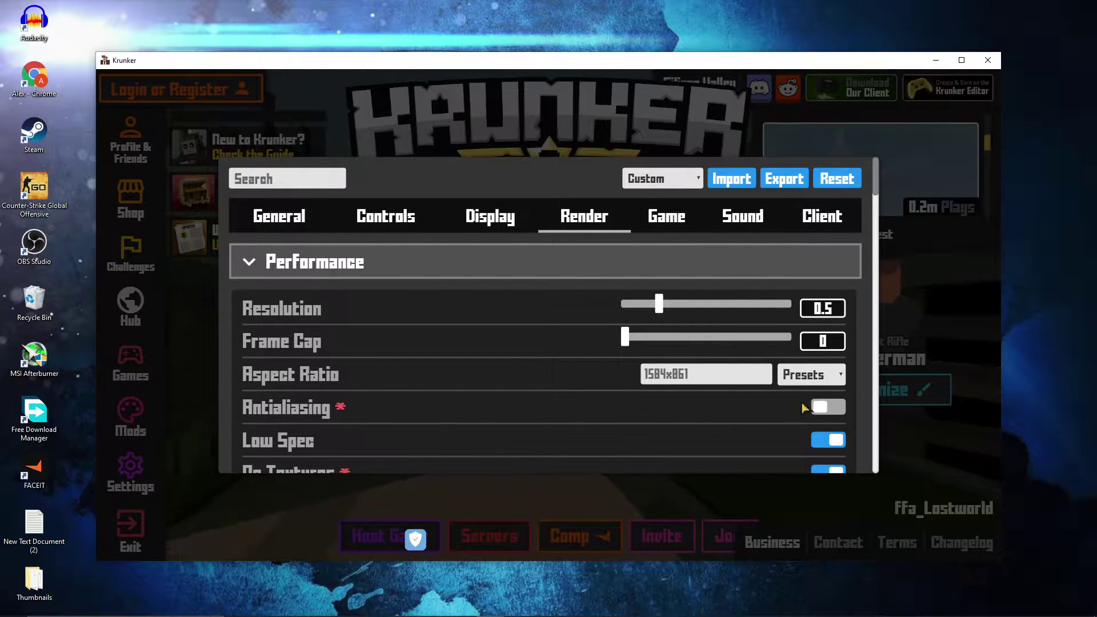
{"action": "scroll", "coordinate": [797, 408], "scroll_direction": "down", "scroll_amount": 3}
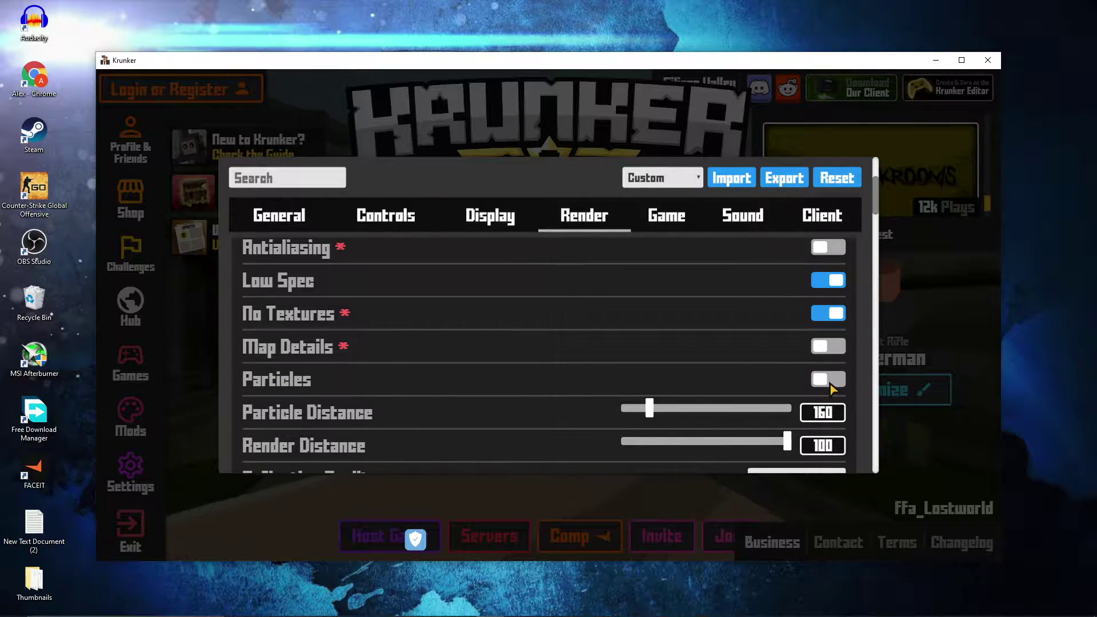
{"action": "left_click_drag", "start_coordinate": [649, 408], "coordinate": [625, 408]}
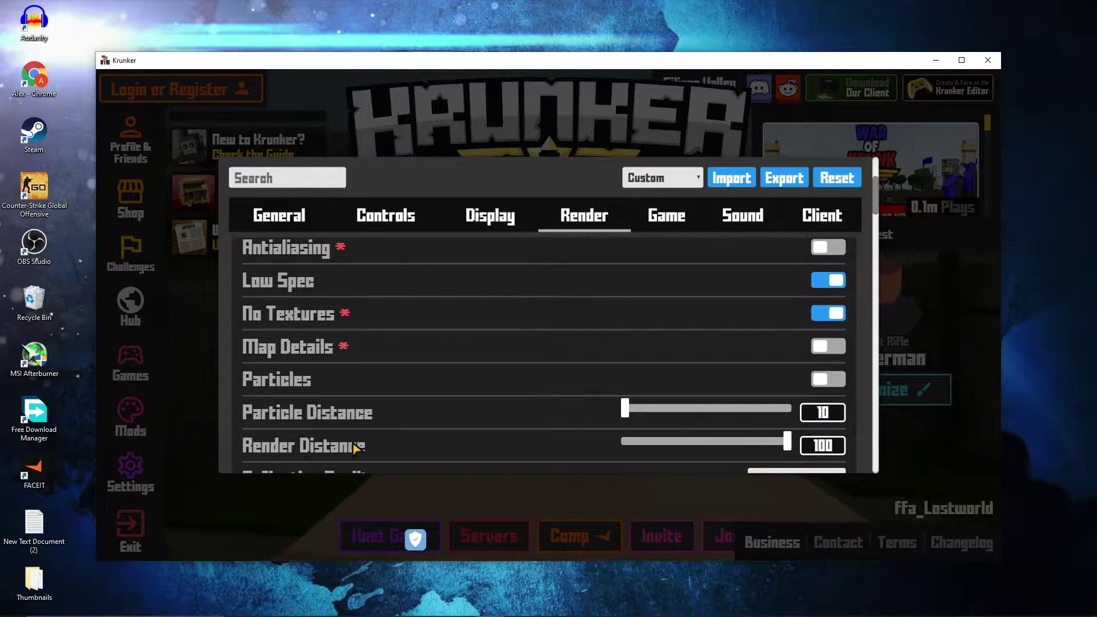
{"action": "scroll", "coordinate": [274, 276], "scroll_direction": "down", "scroll_amount": 4}
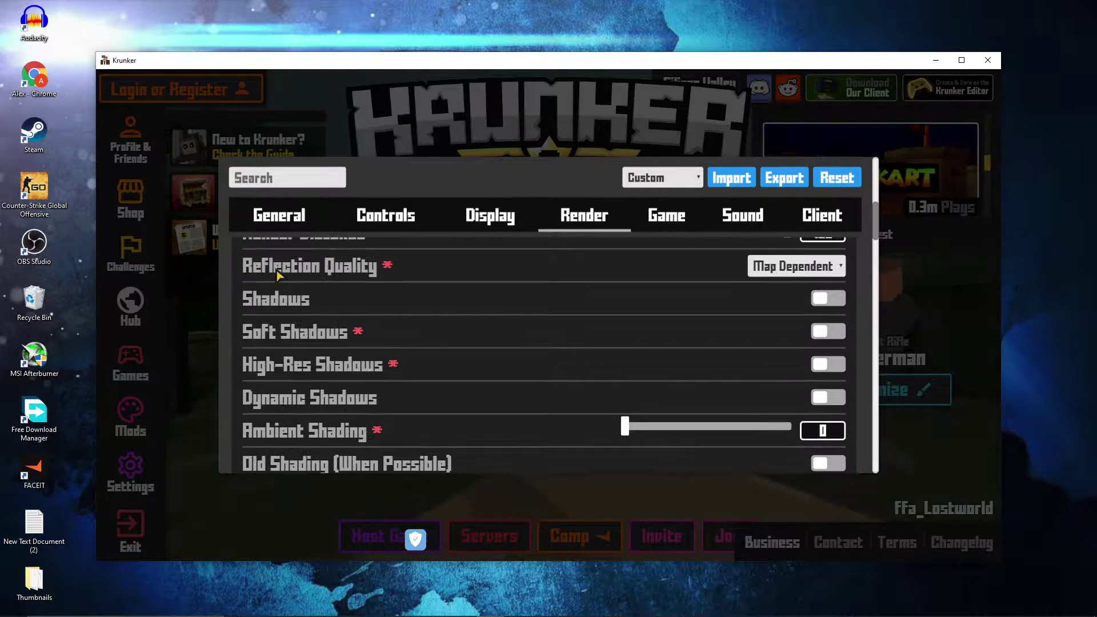
Step: Keep Reflection Quality at Map Dependent and Lighting at Low in the Render settings
{"action": "left_click", "coordinate": [785, 269]}
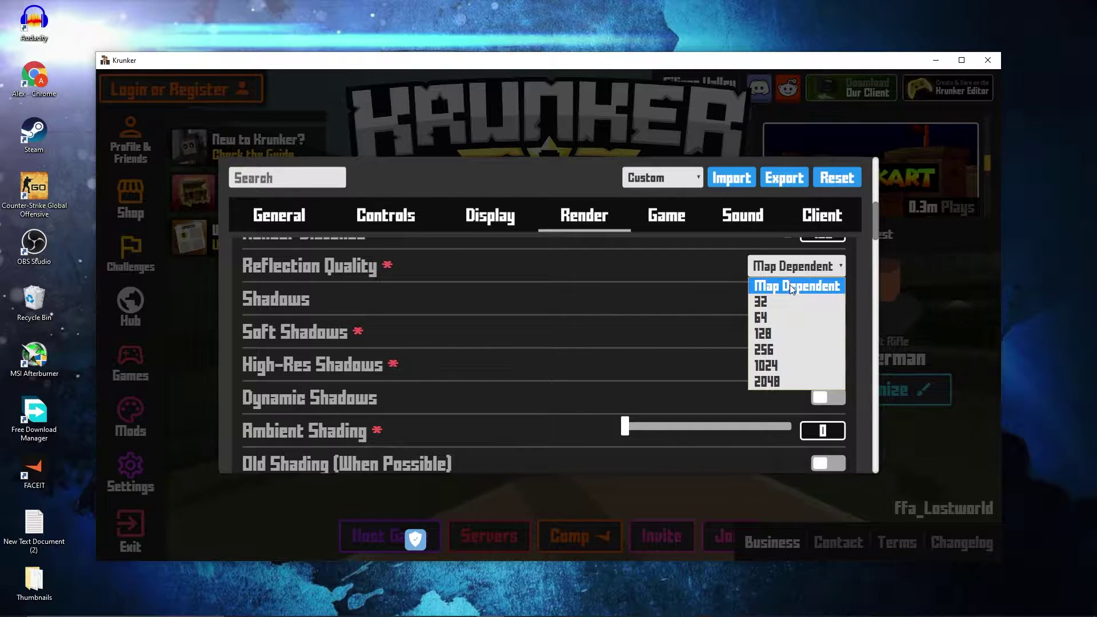
{"action": "left_click", "coordinate": [792, 287]}
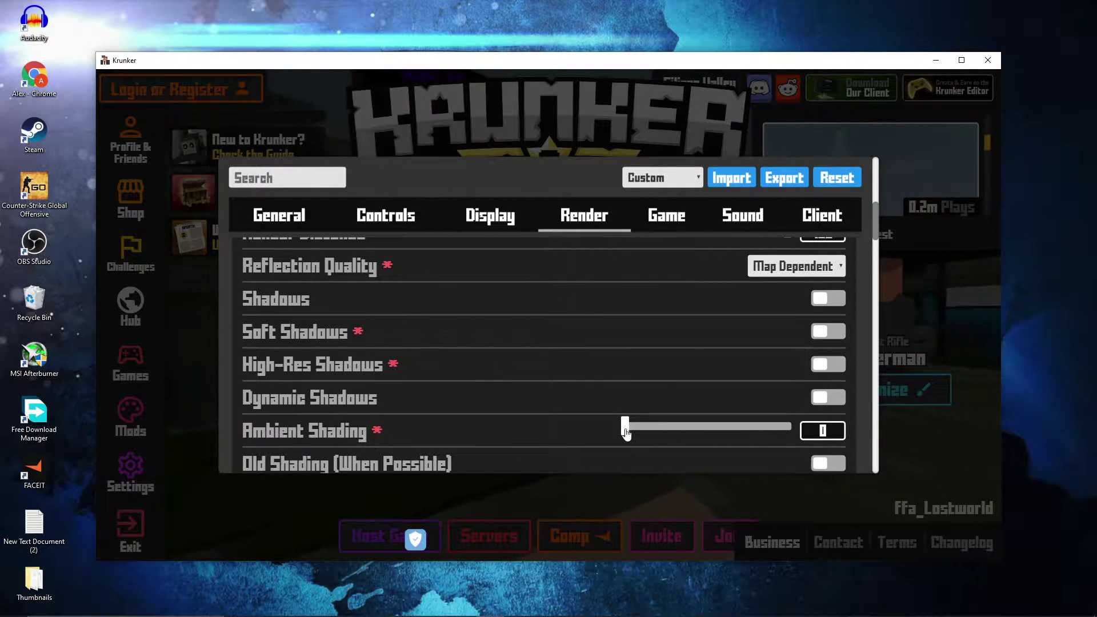
{"action": "scroll", "coordinate": [390, 308], "scroll_direction": "down", "scroll_amount": 3}
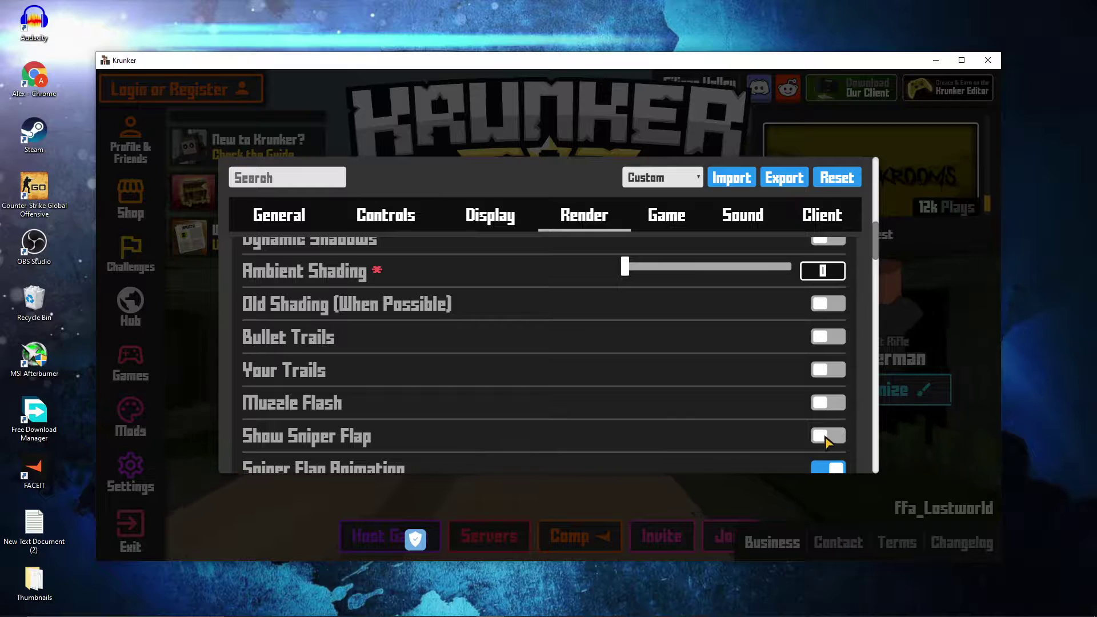
{"action": "scroll", "coordinate": [245, 264], "scroll_direction": "down", "scroll_amount": 4}
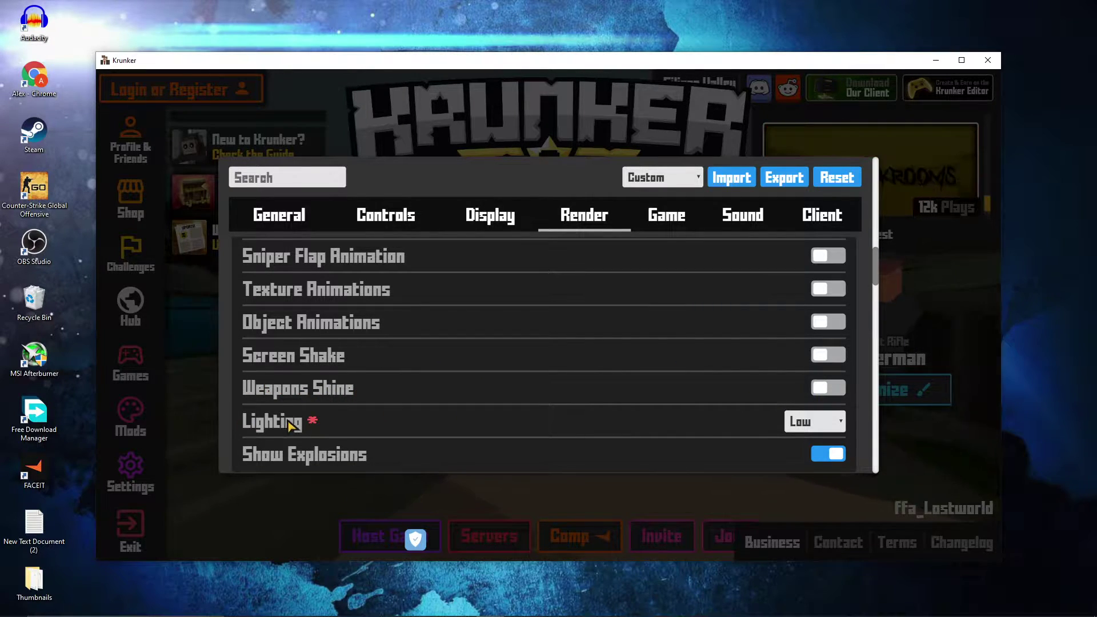
{"action": "left_click", "coordinate": [823, 421]}
{"action": "left_click", "coordinate": [801, 423]}
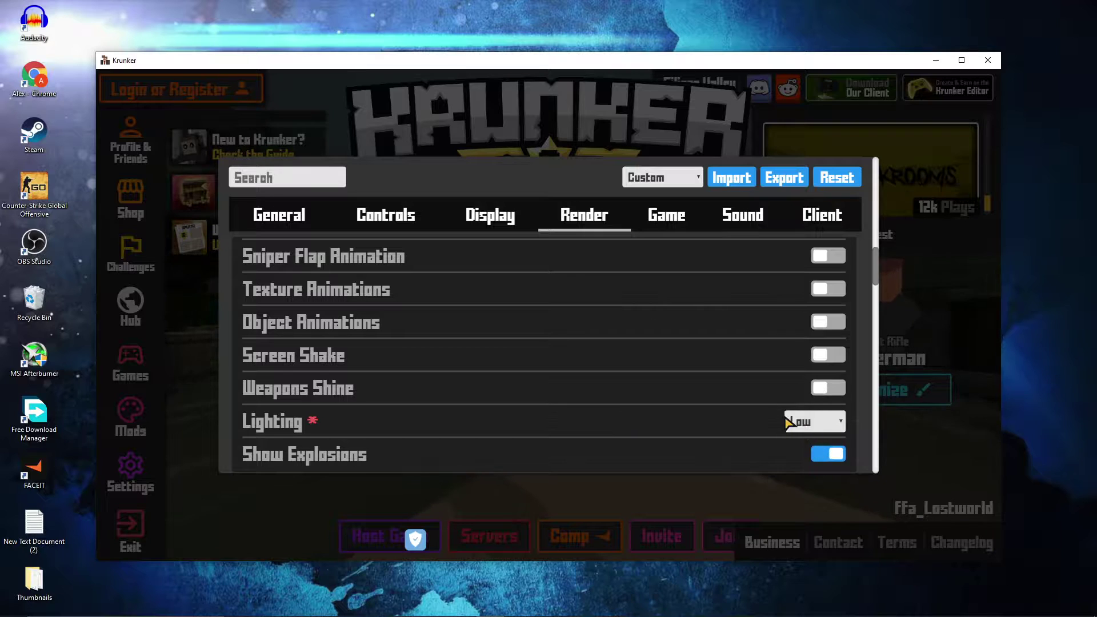
{"action": "scroll", "coordinate": [246, 351], "scroll_direction": "down", "scroll_amount": 2}
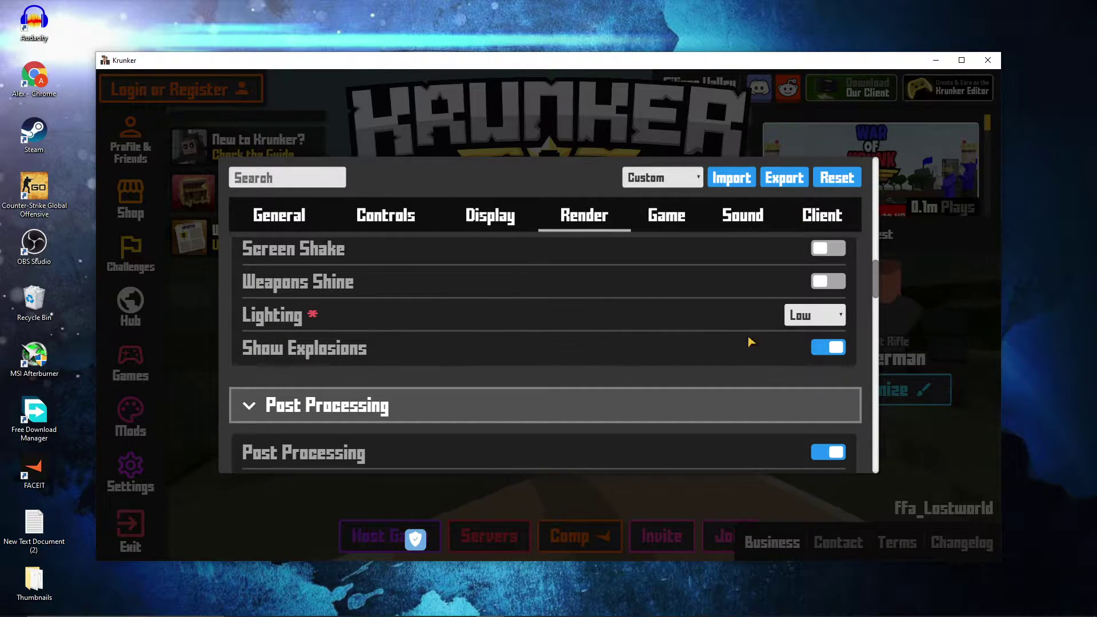
{"action": "scroll", "coordinate": [334, 342], "scroll_direction": "down", "scroll_amount": 3}
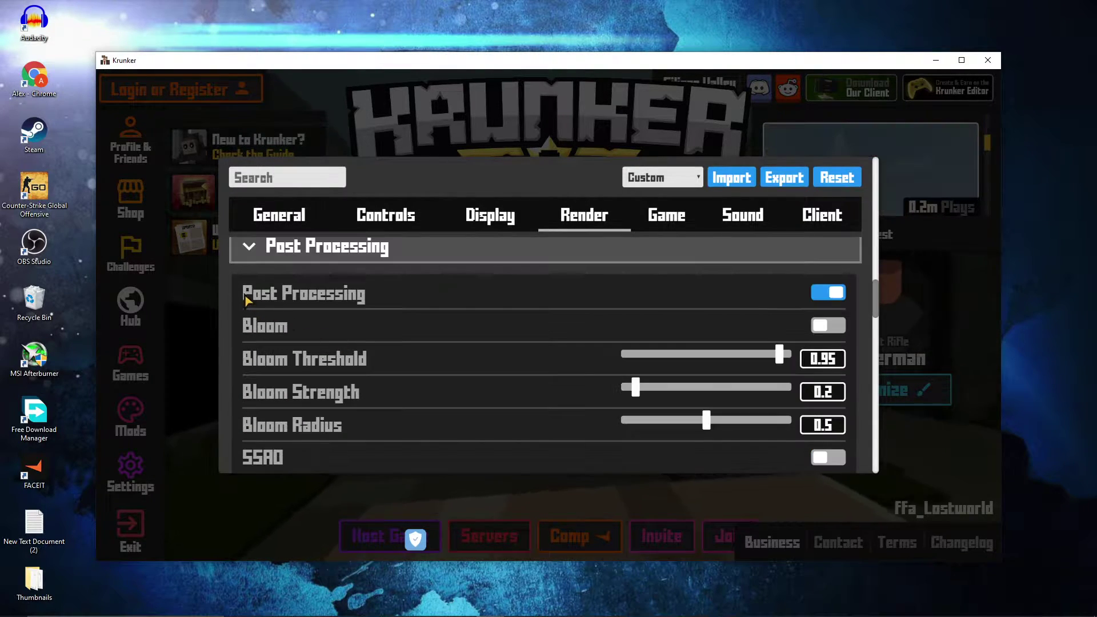
Step: Turn off Post Processing, close the settings and quit Krunker
{"action": "left_click", "coordinate": [815, 296]}
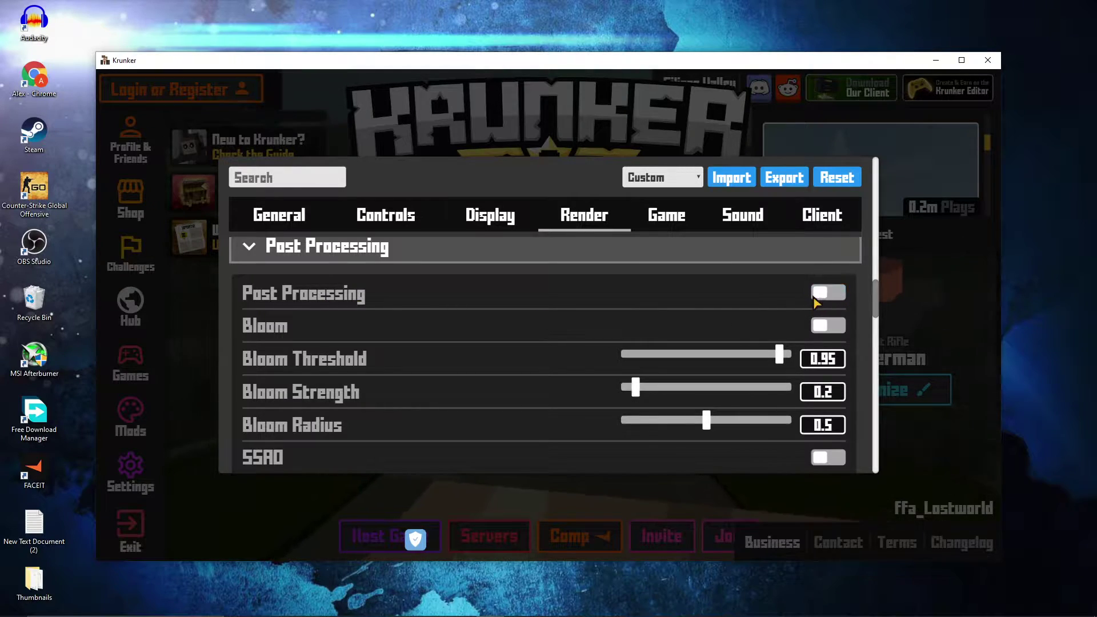
{"action": "key", "text": "Escape"}
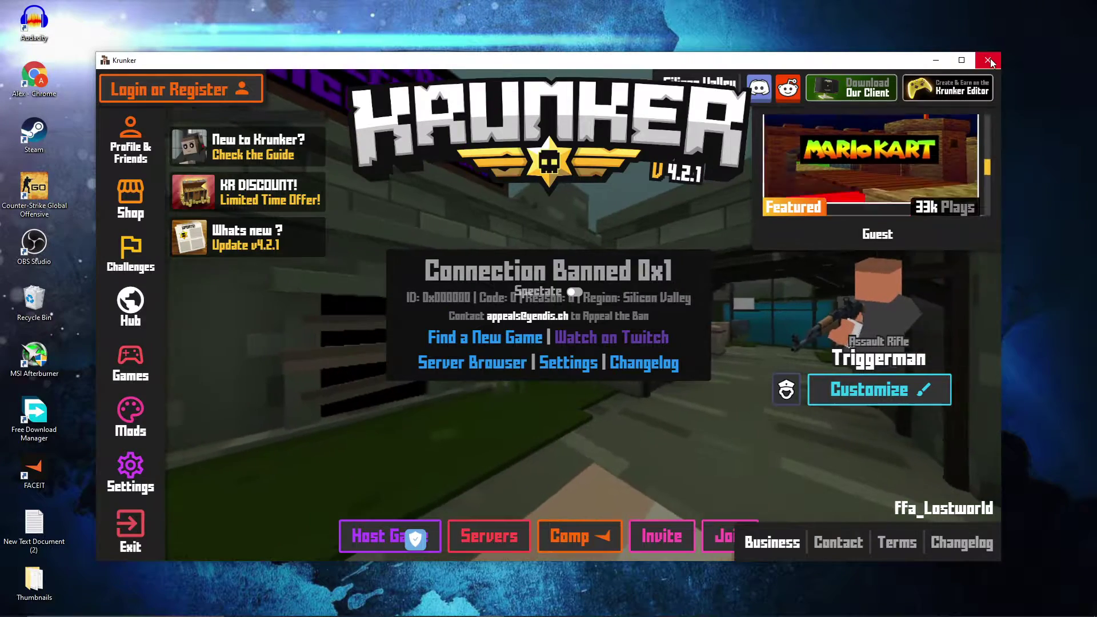
{"action": "left_click", "coordinate": [990, 60]}
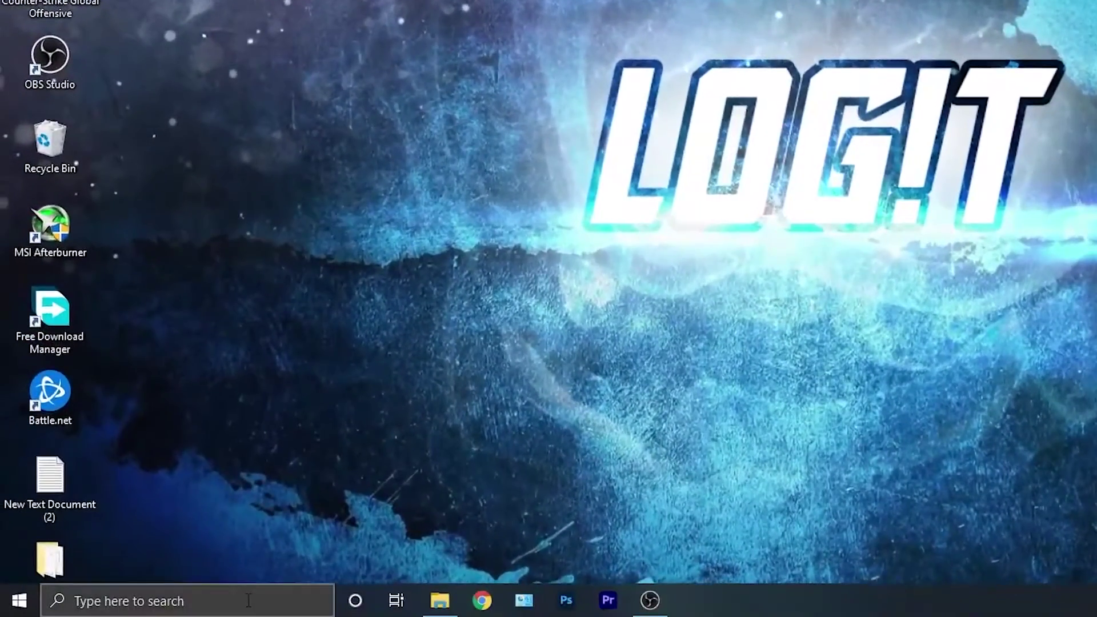
Step: Launch Command Prompt as administrator from a 'cmd' search
{"action": "left_click", "coordinate": [249, 599]}
{"action": "type", "text": "cmd"}
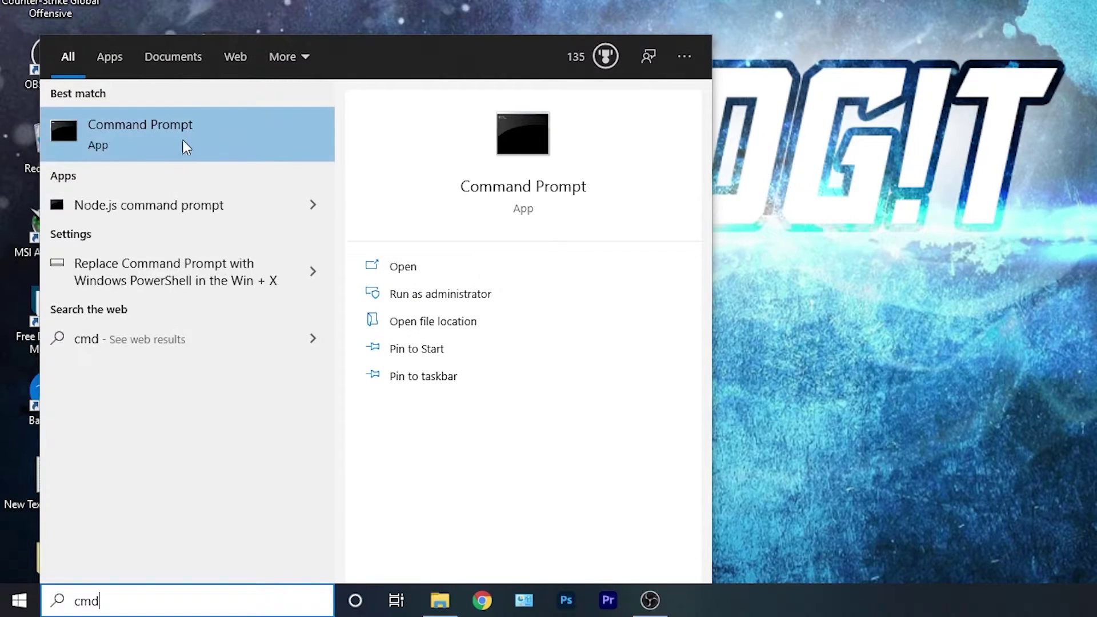
{"action": "right_click", "coordinate": [196, 126]}
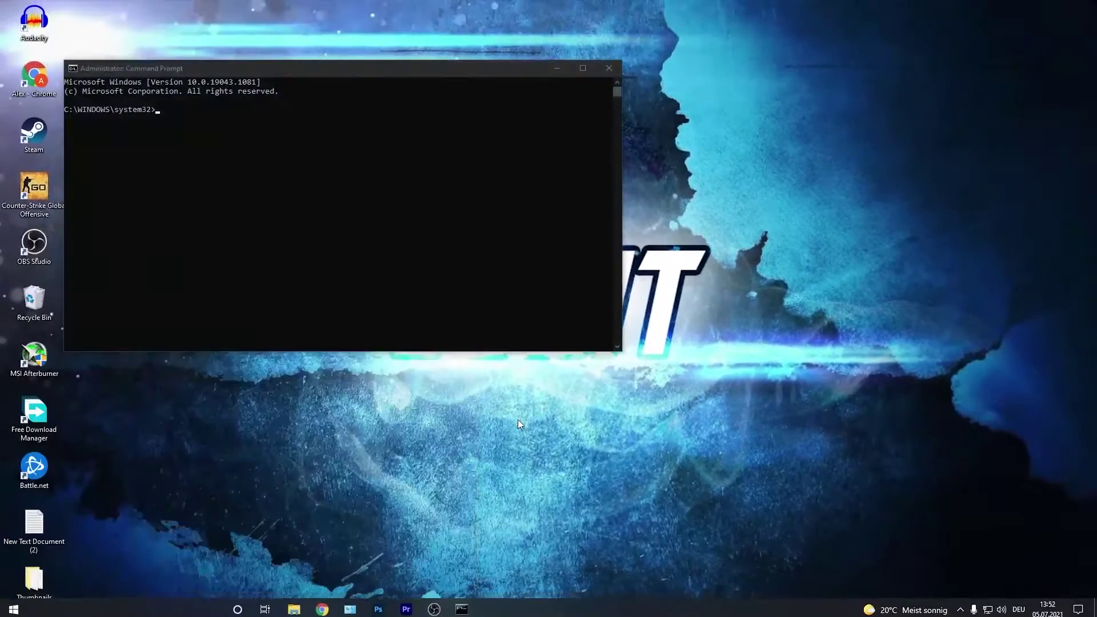
{"action": "left_click_drag", "start_coordinate": [334, 71], "coordinate": [306, 82]}
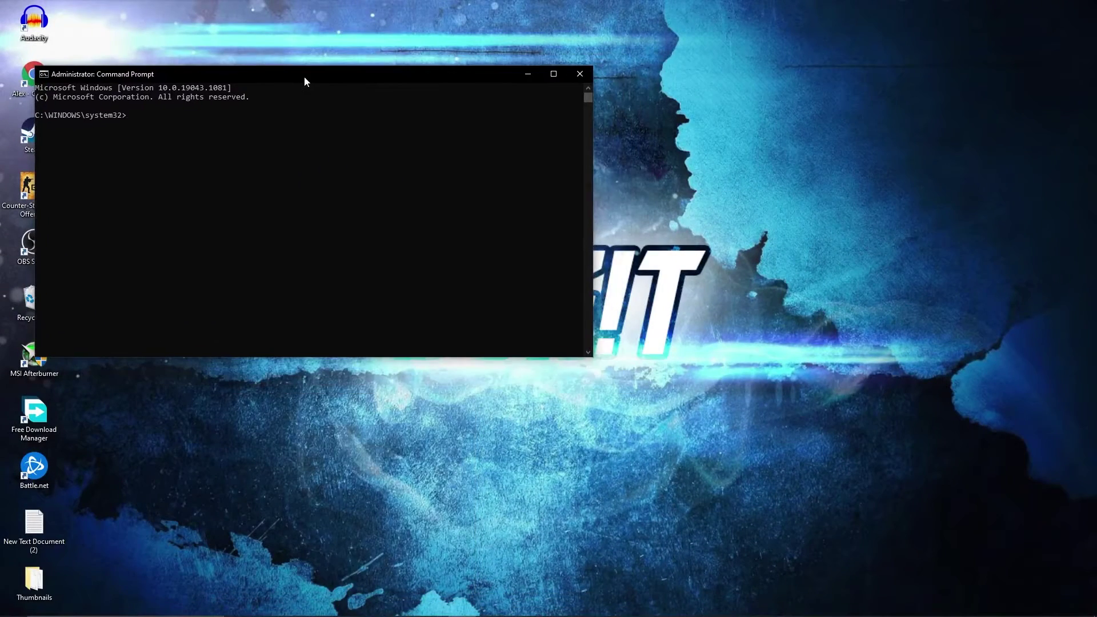
Step: Copy the powercfg -duplicatescheme command from Notepad and run it at the prompt
{"action": "key", "text": "alt+Tab"}
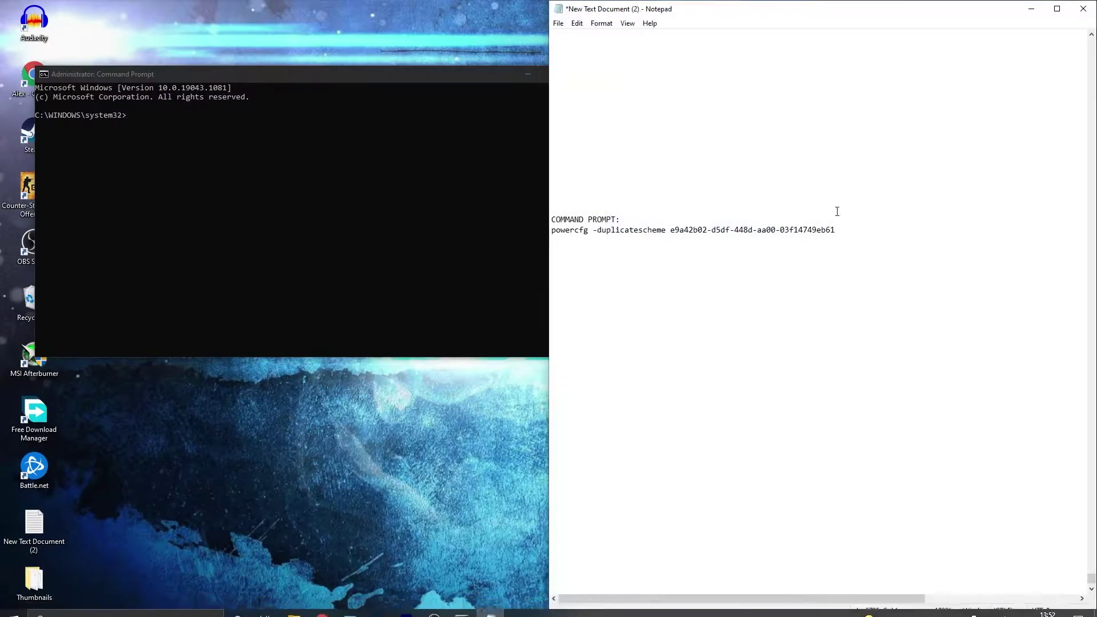
{"action": "left_click_drag", "start_coordinate": [834, 230], "coordinate": [552, 231]}
{"action": "right_click", "coordinate": [571, 230]}
{"action": "left_click", "coordinate": [589, 266]}
{"action": "left_click", "coordinate": [1032, 9]}
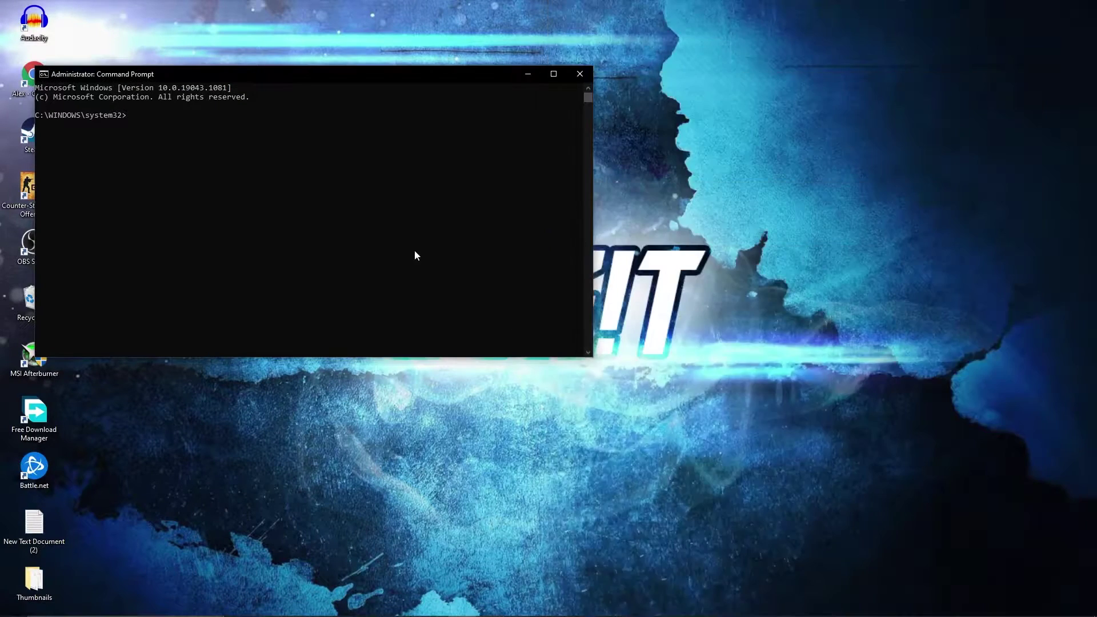
{"action": "right_click", "coordinate": [151, 142]}
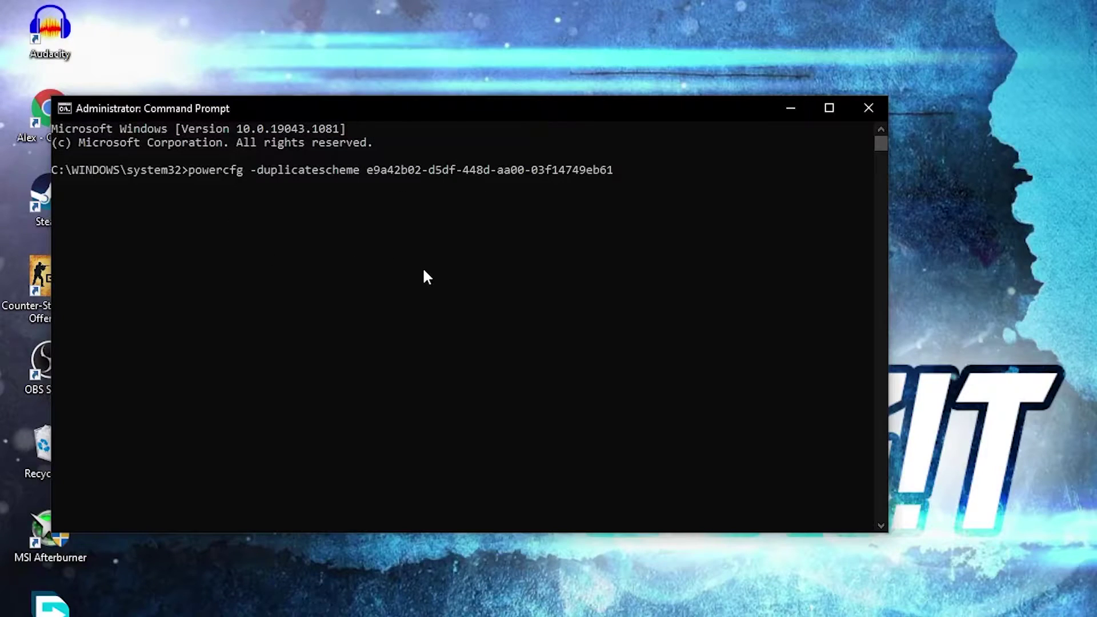
{"action": "key", "text": "Return"}
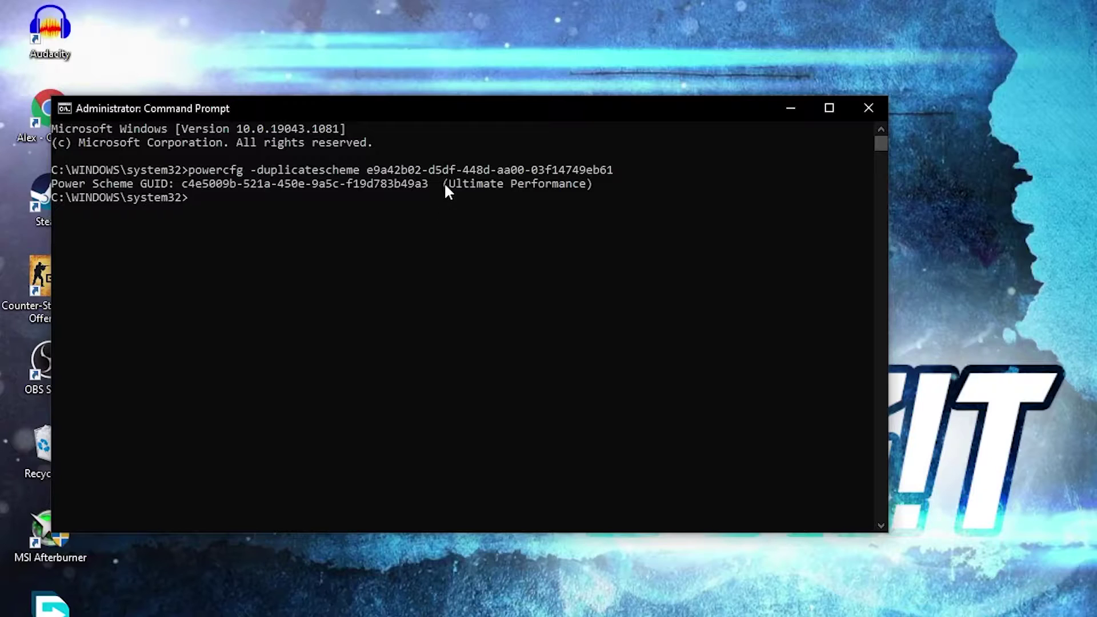
{"action": "left_click_drag", "start_coordinate": [444, 186], "coordinate": [492, 189]}
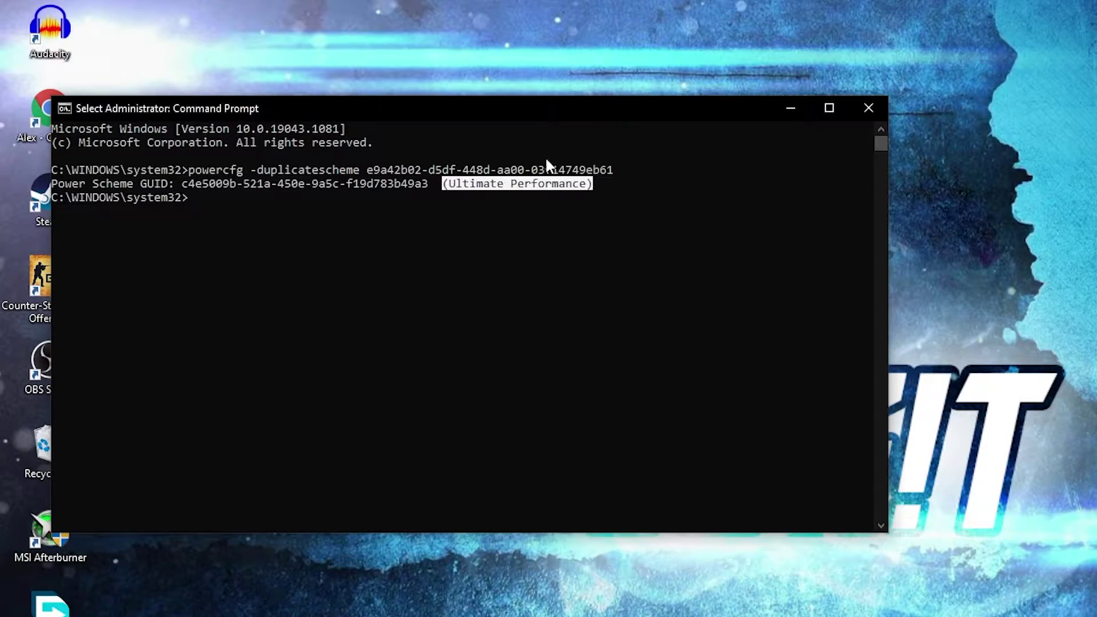
Step: Make the newest Ultimate Performance plan active in Power Options' additional plans
{"action": "left_click", "coordinate": [868, 108]}
{"action": "left_click", "coordinate": [216, 604]}
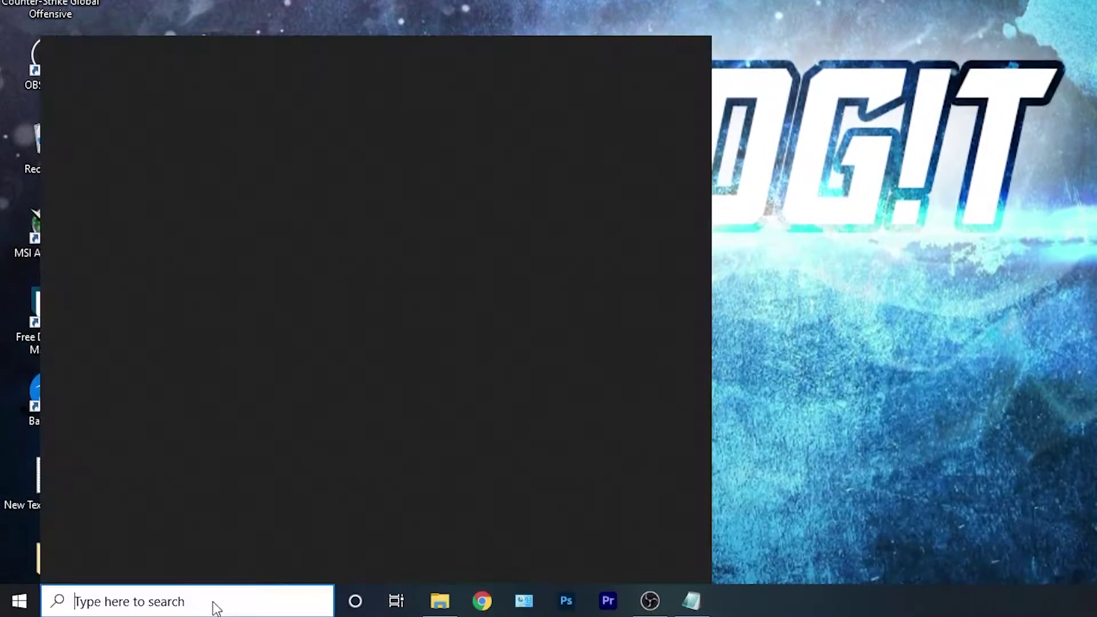
{"action": "type", "text": "choose"}
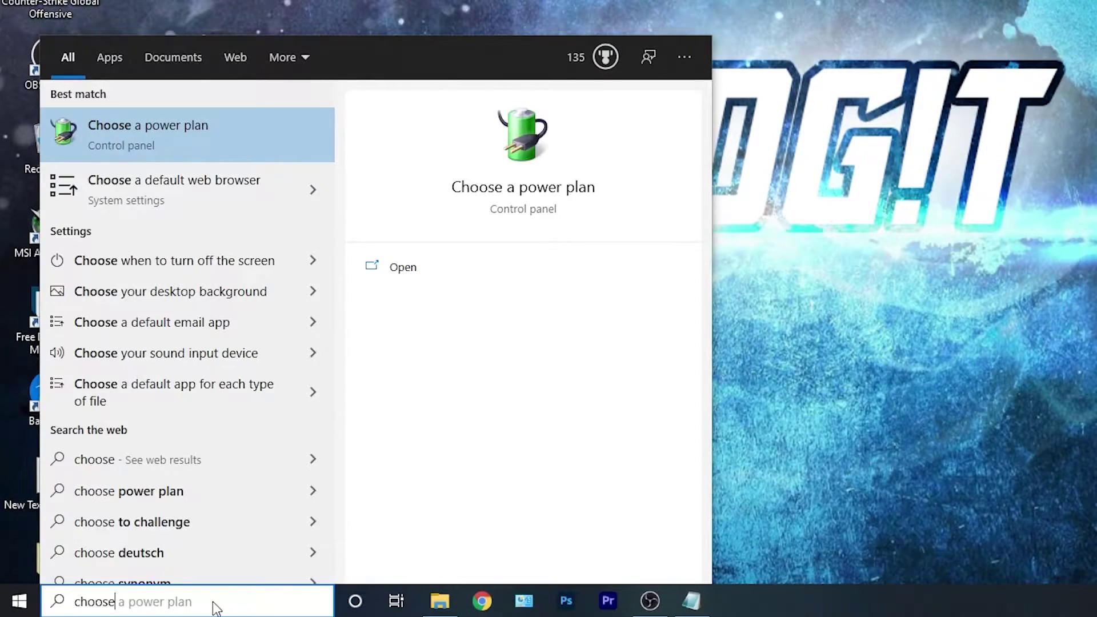
{"action": "left_click", "coordinate": [175, 140]}
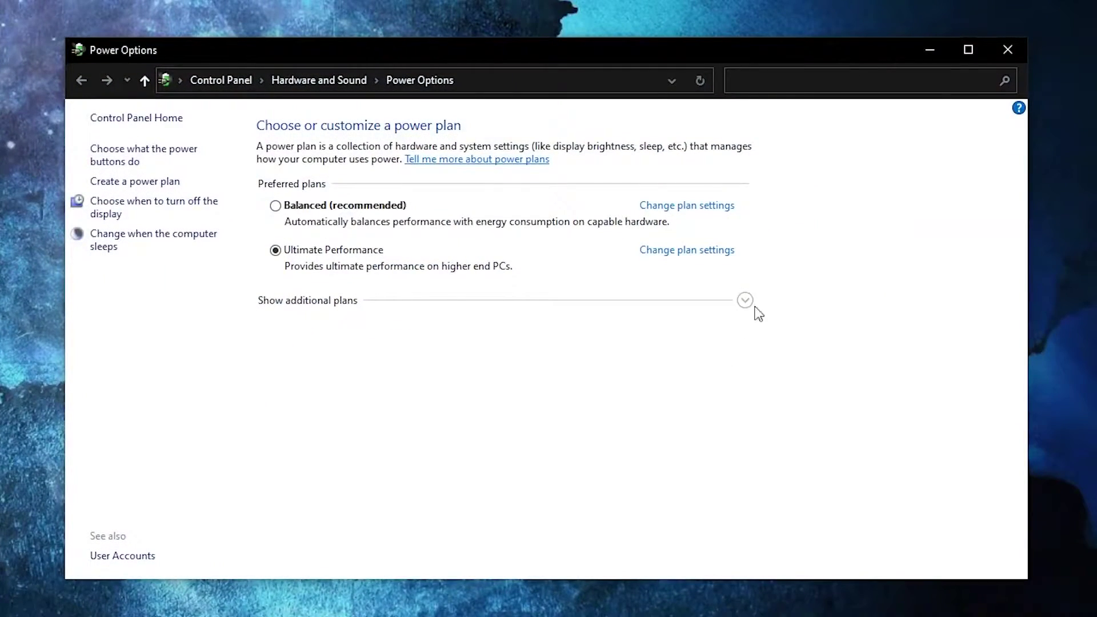
{"action": "left_click", "coordinate": [745, 301]}
{"action": "scroll", "coordinate": [445, 360], "scroll_direction": "down", "scroll_amount": 1}
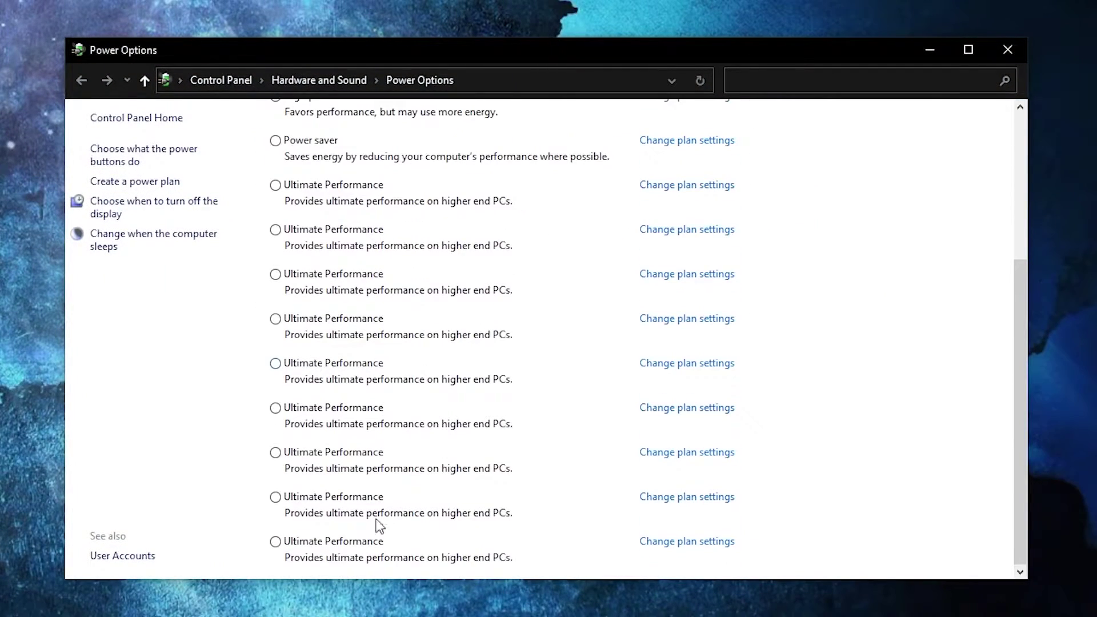
{"action": "left_click", "coordinate": [279, 544]}
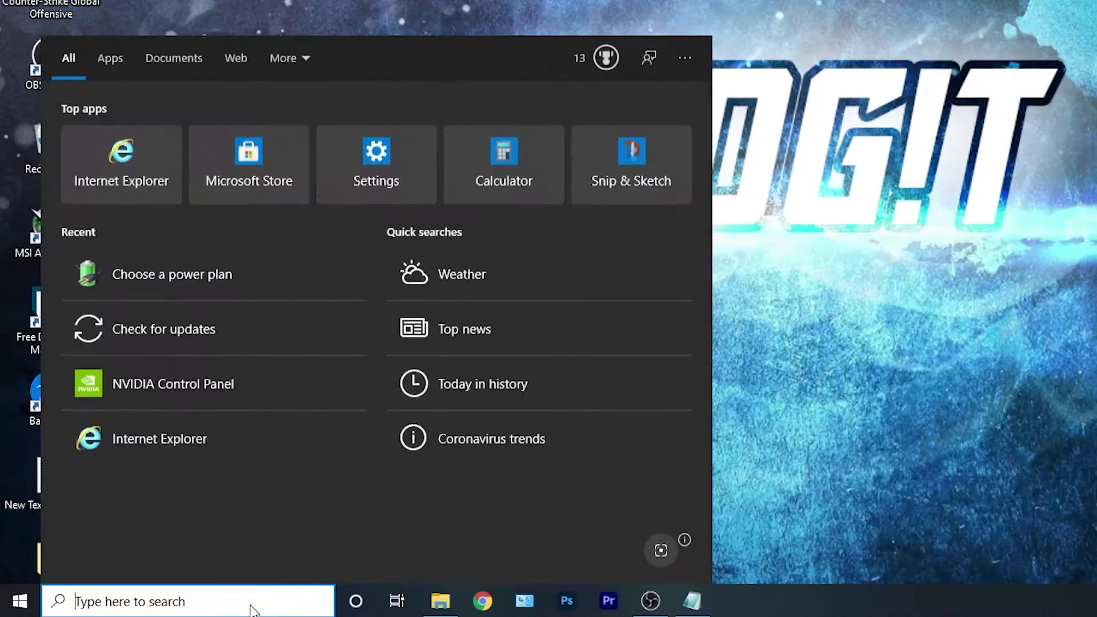
{"action": "type", "text": "this pc"}
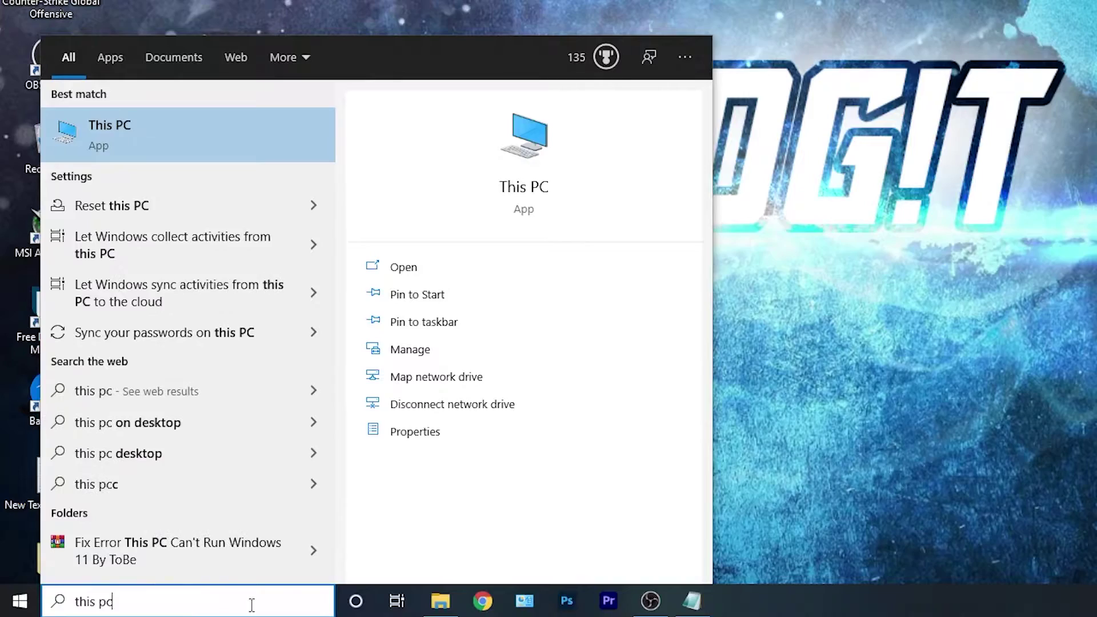
Step: Set visual effects to Adjust for best performance via This PC > Advanced system settings
{"action": "right_click", "coordinate": [185, 132]}
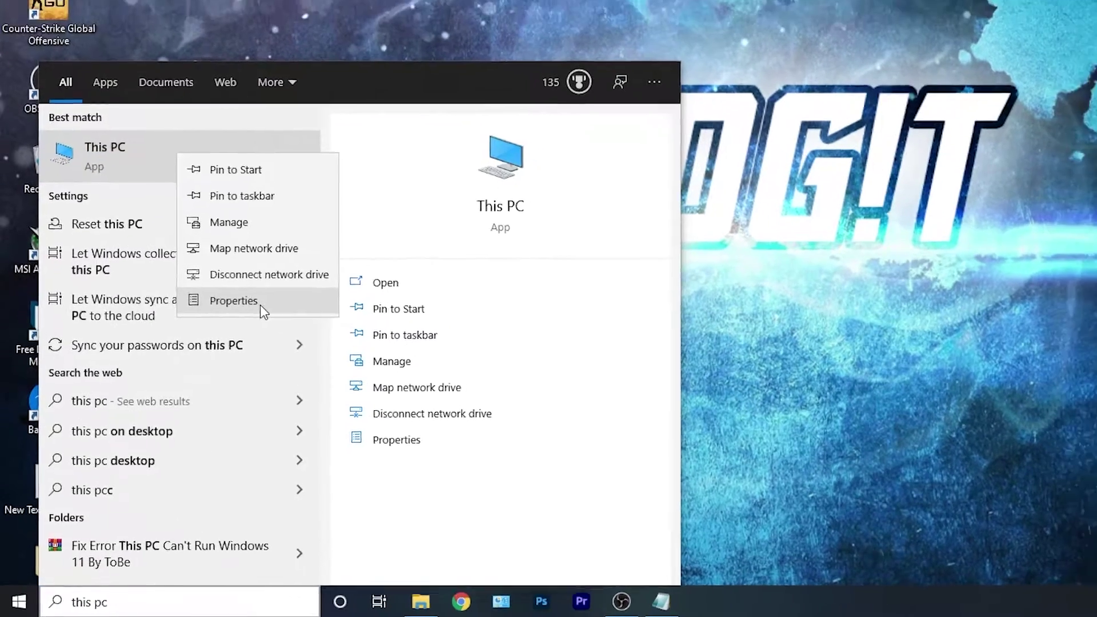
{"action": "left_click", "coordinate": [269, 284]}
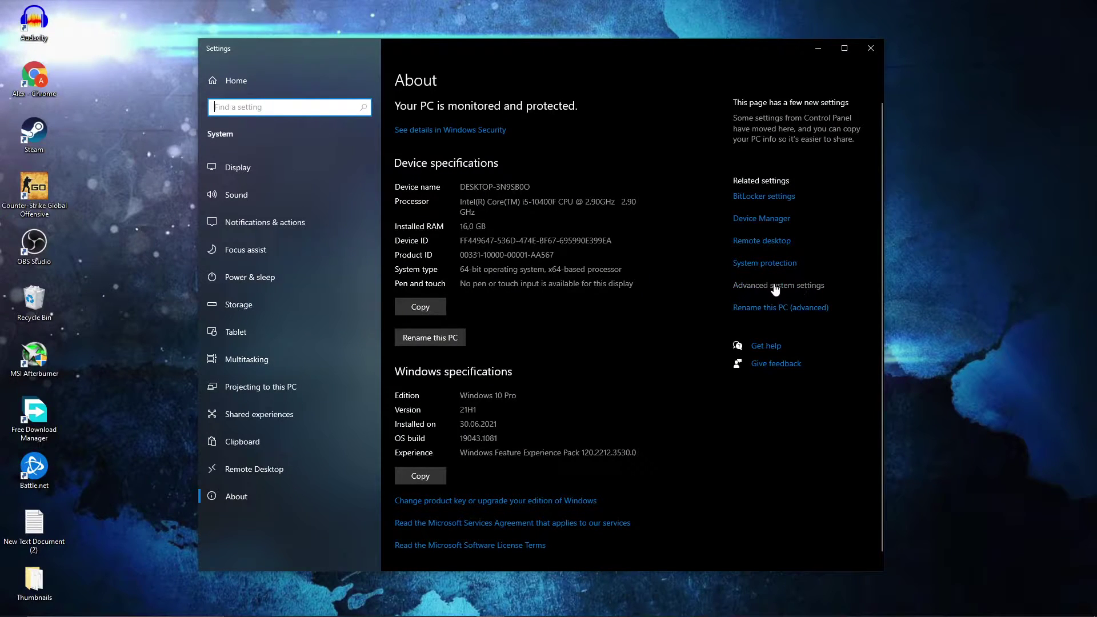
{"action": "left_click", "coordinate": [775, 287]}
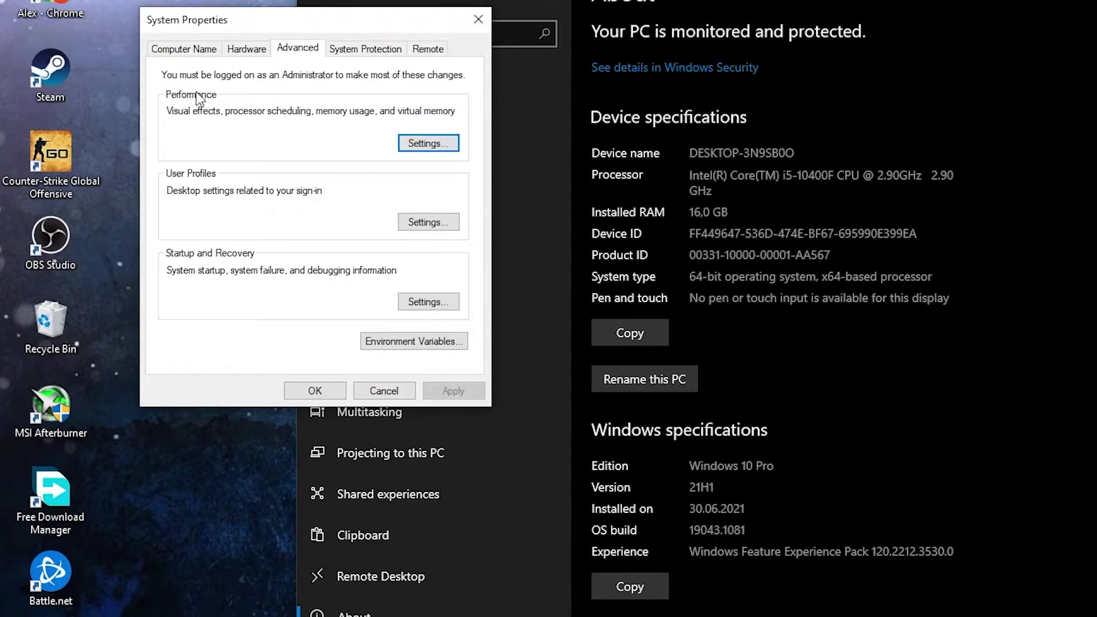
{"action": "left_click", "coordinate": [429, 144]}
{"action": "left_click", "coordinate": [196, 222]}
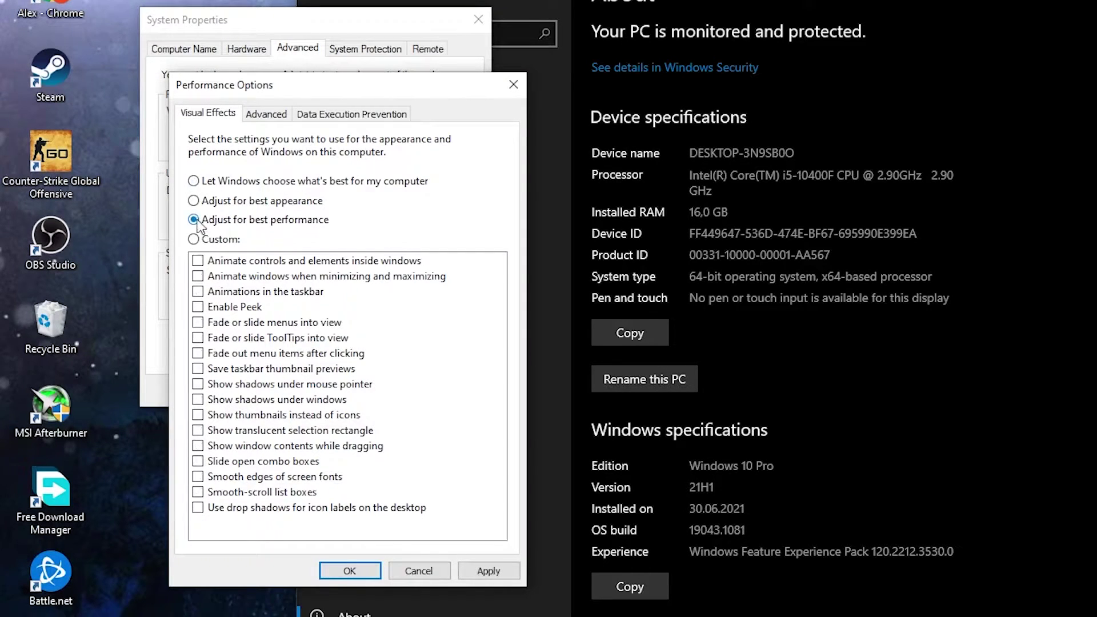
{"action": "left_click", "coordinate": [494, 570]}
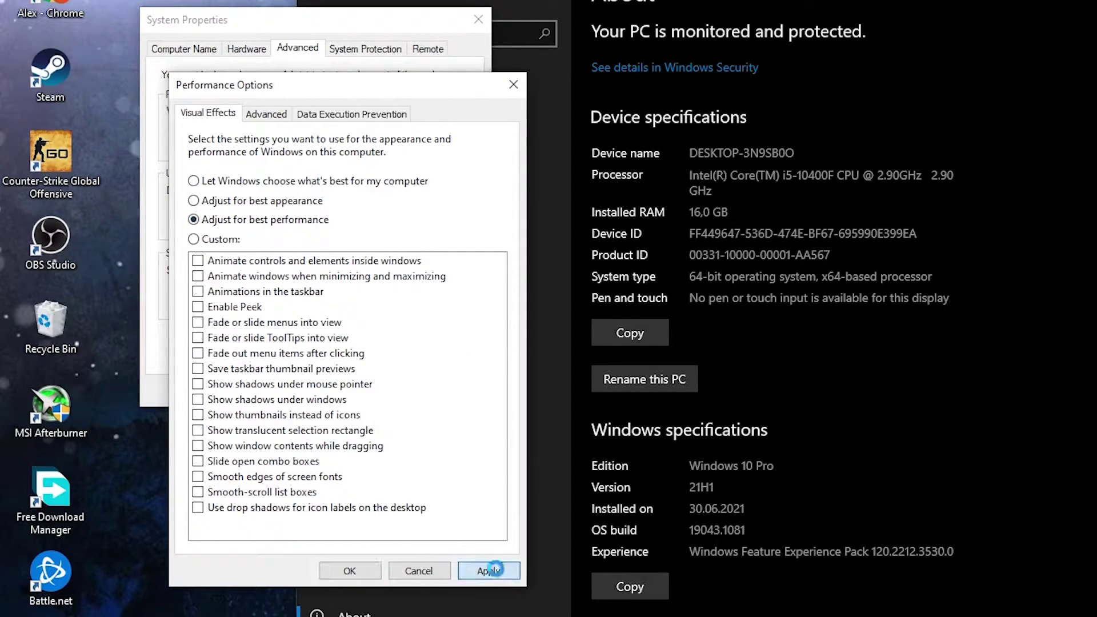
{"action": "left_click", "coordinate": [353, 571]}
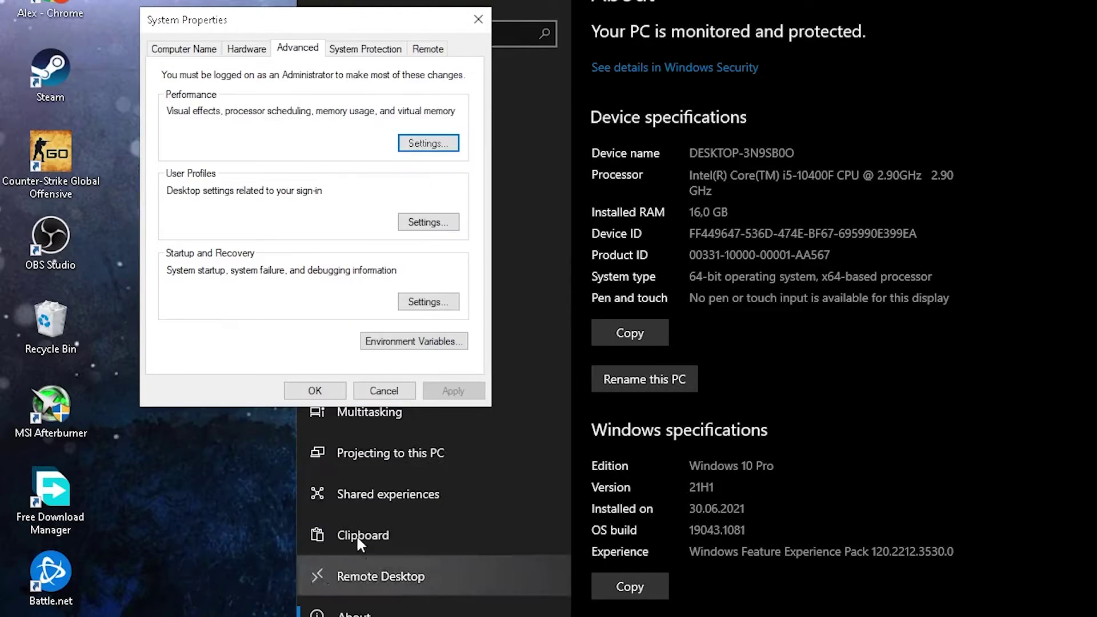
{"action": "left_click", "coordinate": [323, 393]}
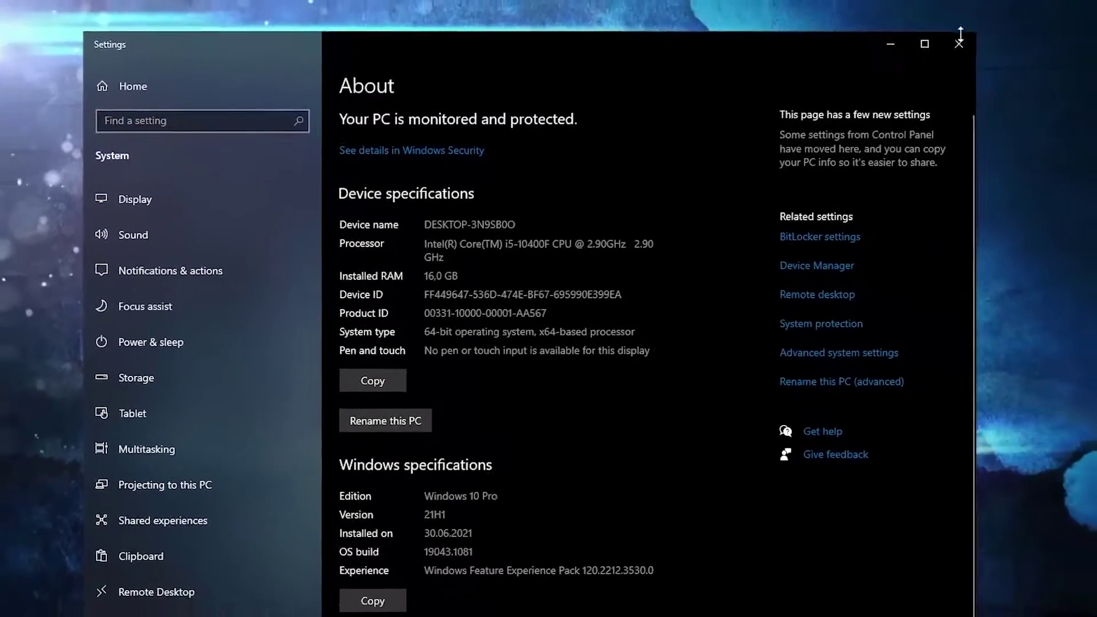
{"action": "left_click", "coordinate": [1090, 28]}
Step: Open the Graphics settings page and browse for an app to set its graphics preference
{"action": "left_click", "coordinate": [171, 601]}
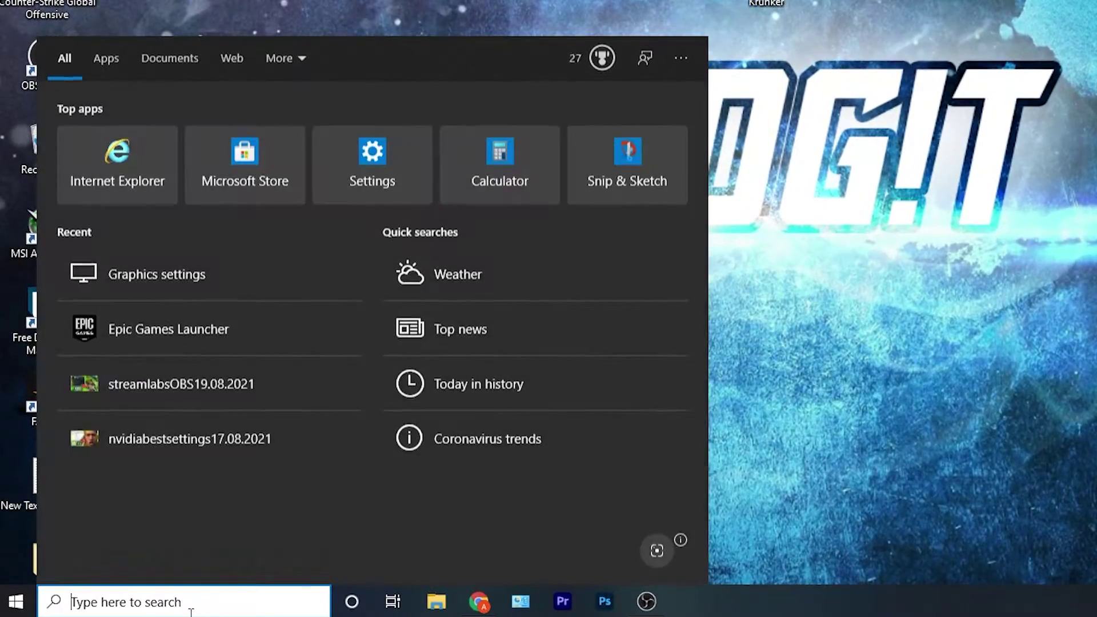
{"action": "type", "text": "graphics"}
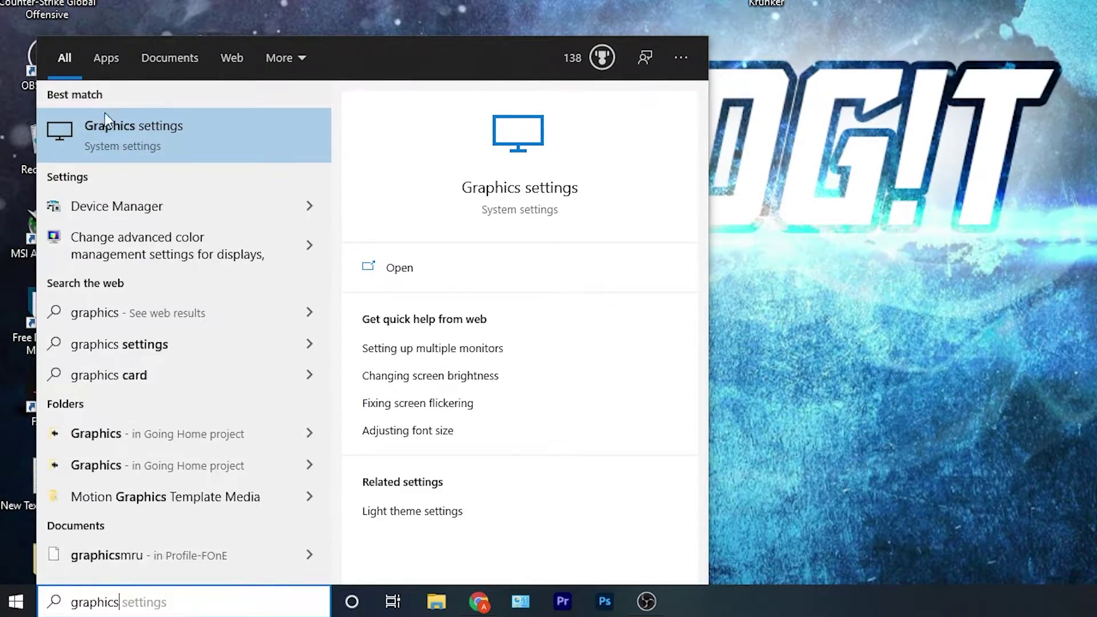
{"action": "left_click", "coordinate": [154, 111]}
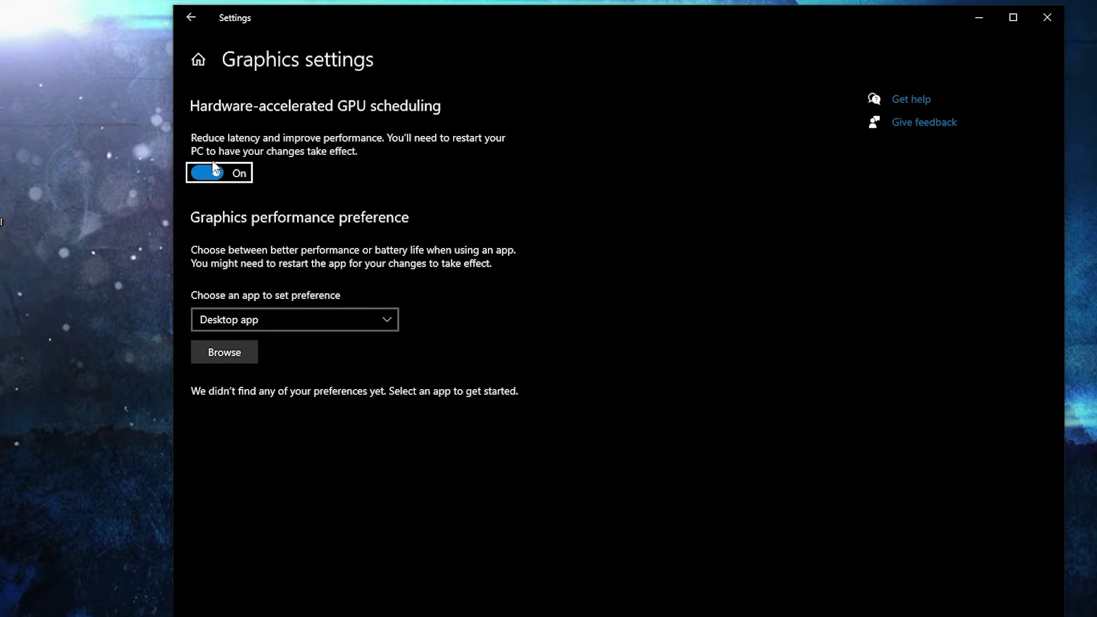
{"action": "left_click", "coordinate": [227, 350]}
Step: Navigate Games > Steam > steamapps > common > Krunker and select Official Krunker.io Client
{"action": "double_click", "coordinate": [406, 236]}
{"action": "scroll", "coordinate": [435, 264], "scroll_direction": "down", "scroll_amount": 10}
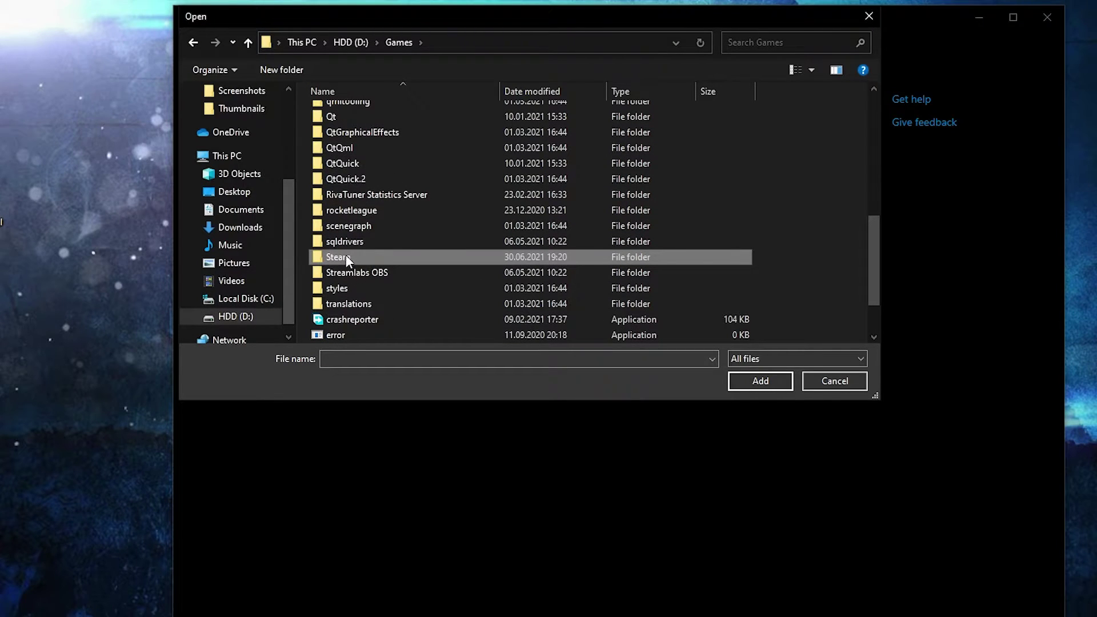
{"action": "double_click", "coordinate": [352, 262]}
{"action": "scroll", "coordinate": [444, 260], "scroll_direction": "down", "scroll_amount": 3}
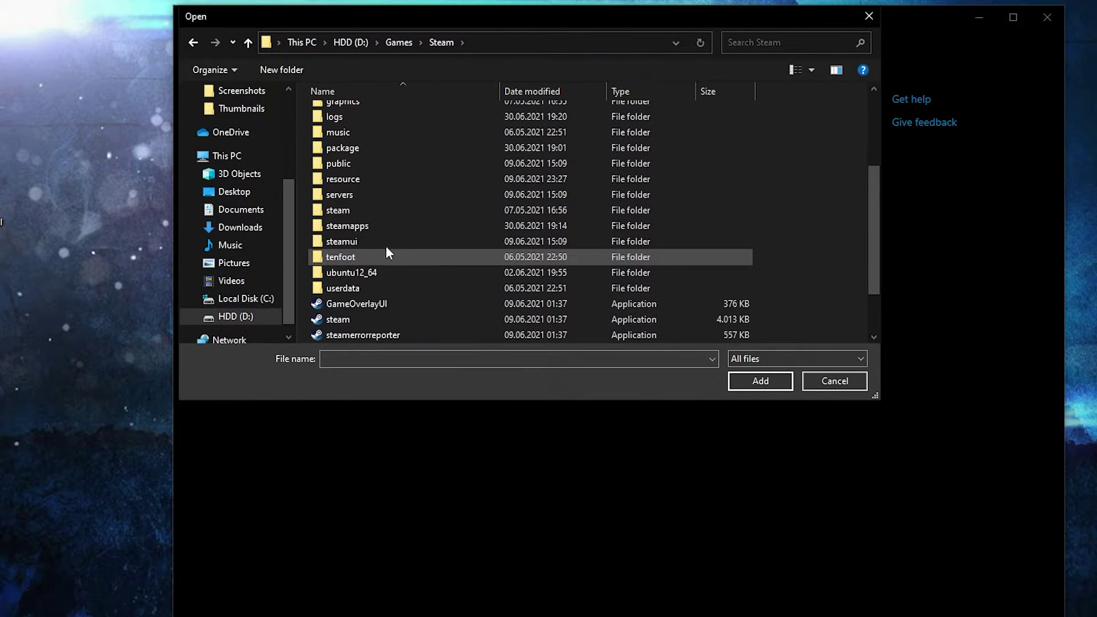
{"action": "double_click", "coordinate": [358, 231]}
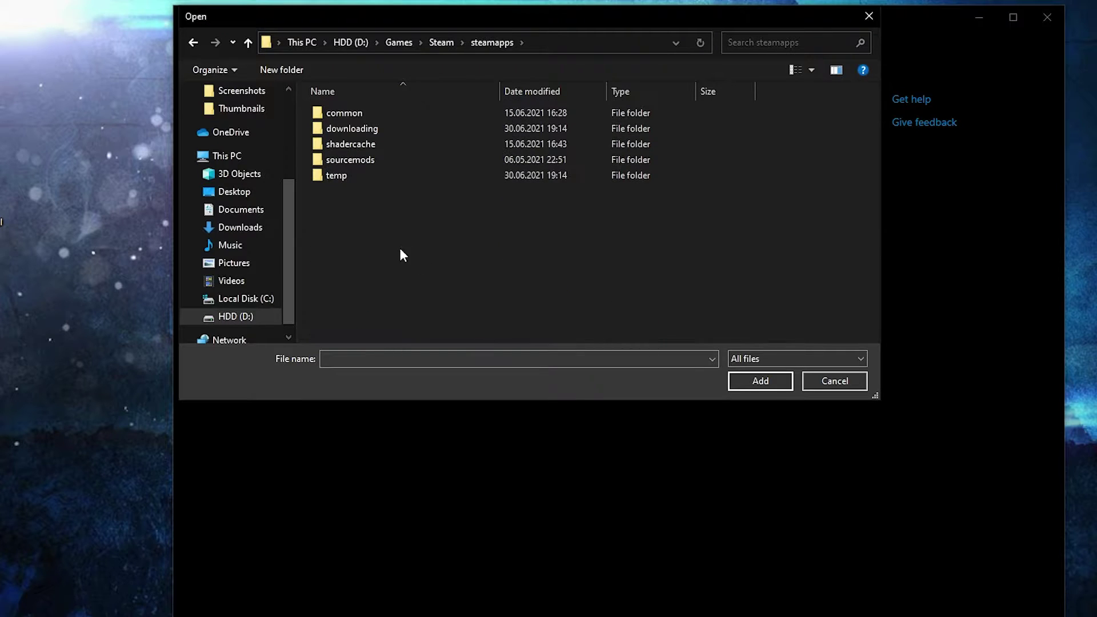
{"action": "double_click", "coordinate": [349, 111]}
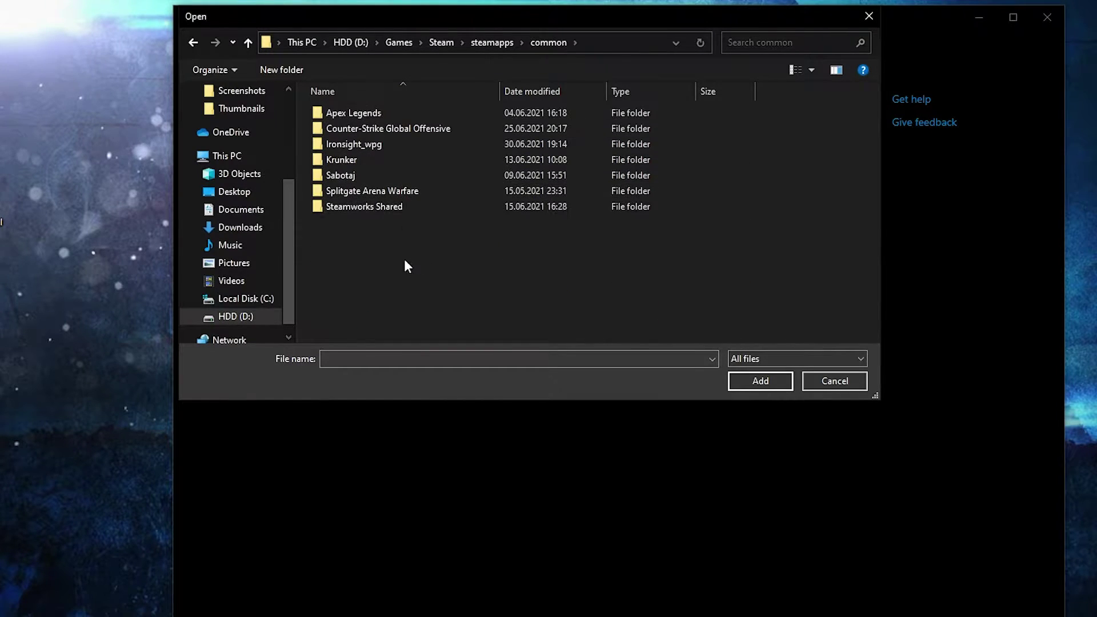
{"action": "double_click", "coordinate": [357, 160]}
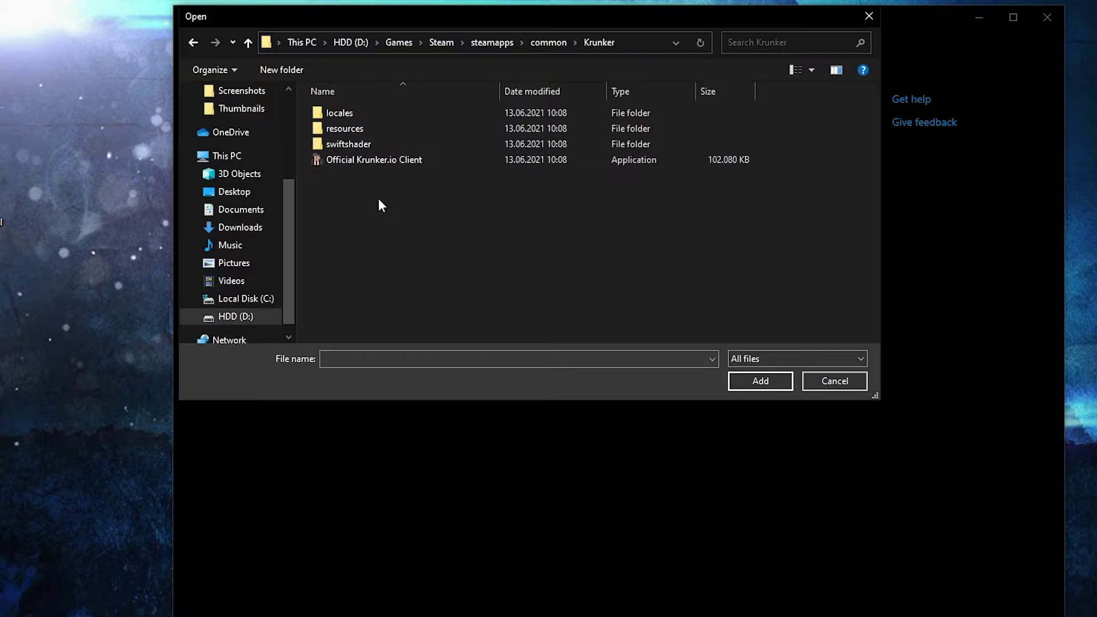
{"action": "left_click", "coordinate": [315, 161]}
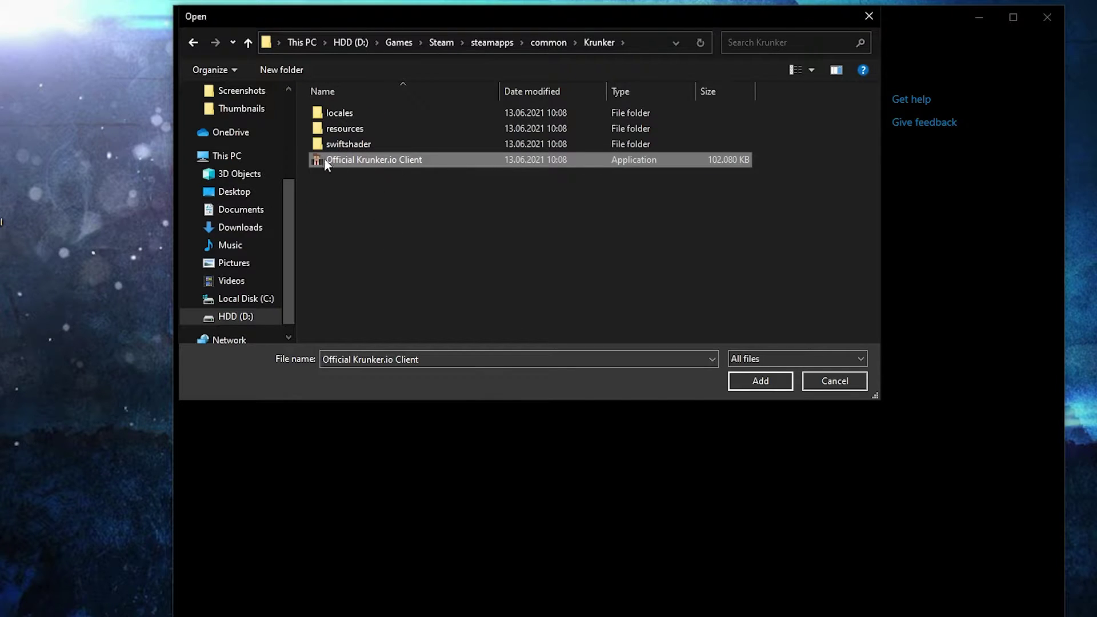
{"action": "right_click", "coordinate": [359, 160]}
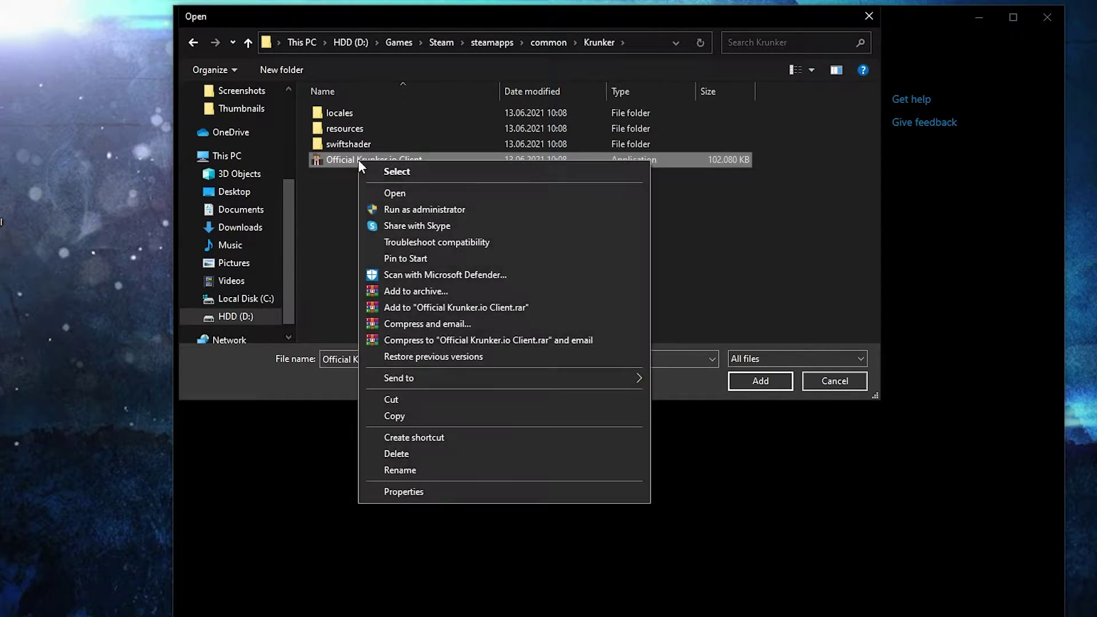
Step: In the Krunker client's Compatibility properties, disable fullscreen optimizations and set the high DPI override to Application
{"action": "left_click", "coordinate": [402, 490]}
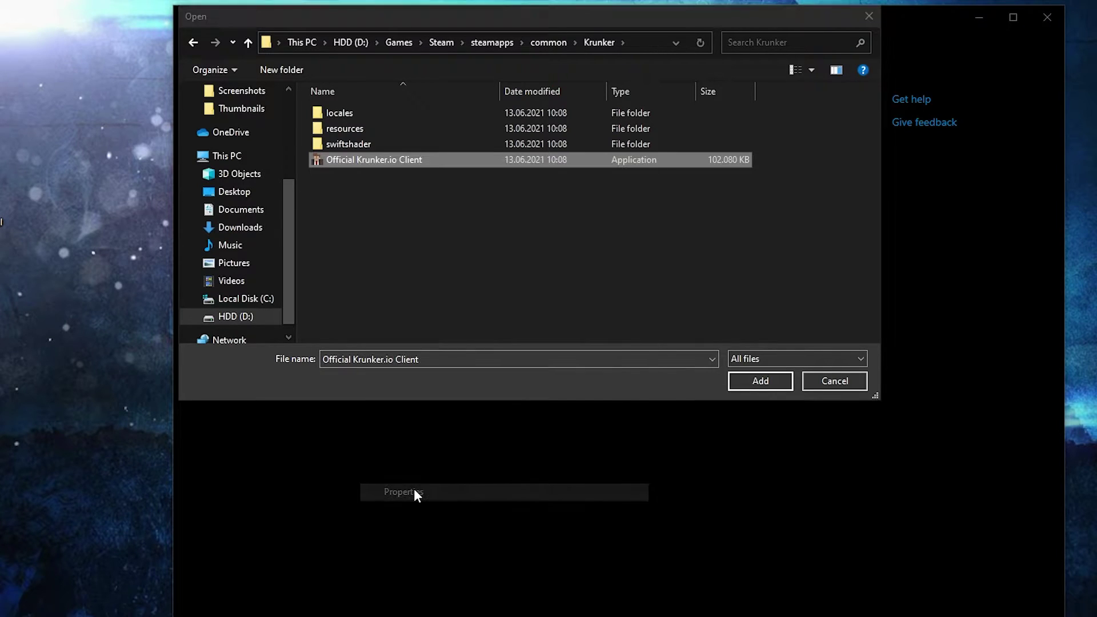
{"action": "left_click", "coordinate": [436, 199]}
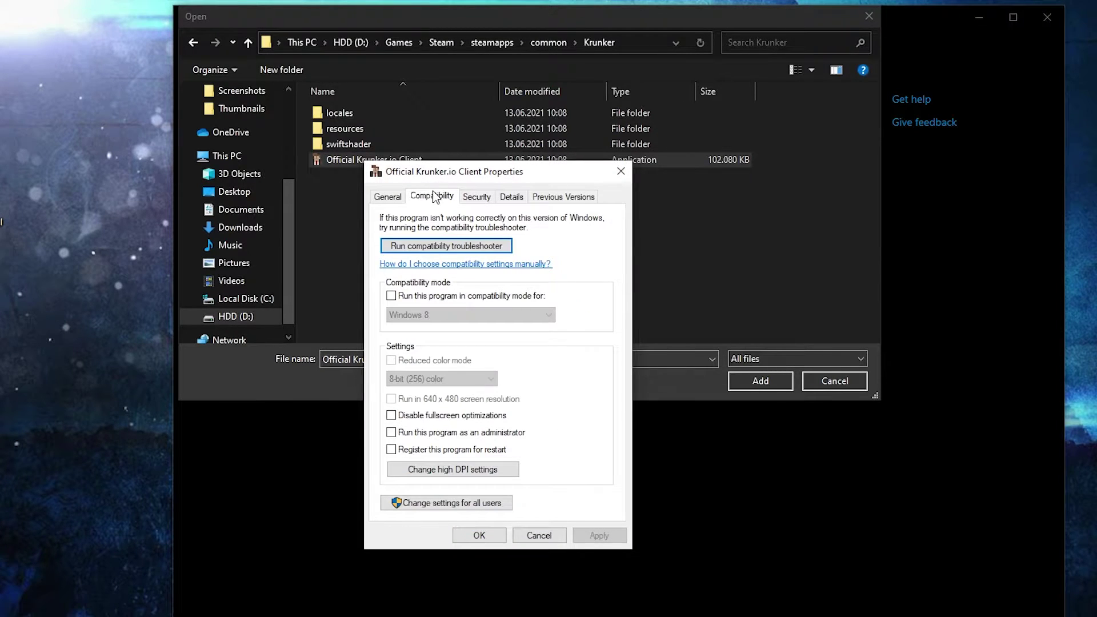
{"action": "left_click", "coordinate": [392, 416]}
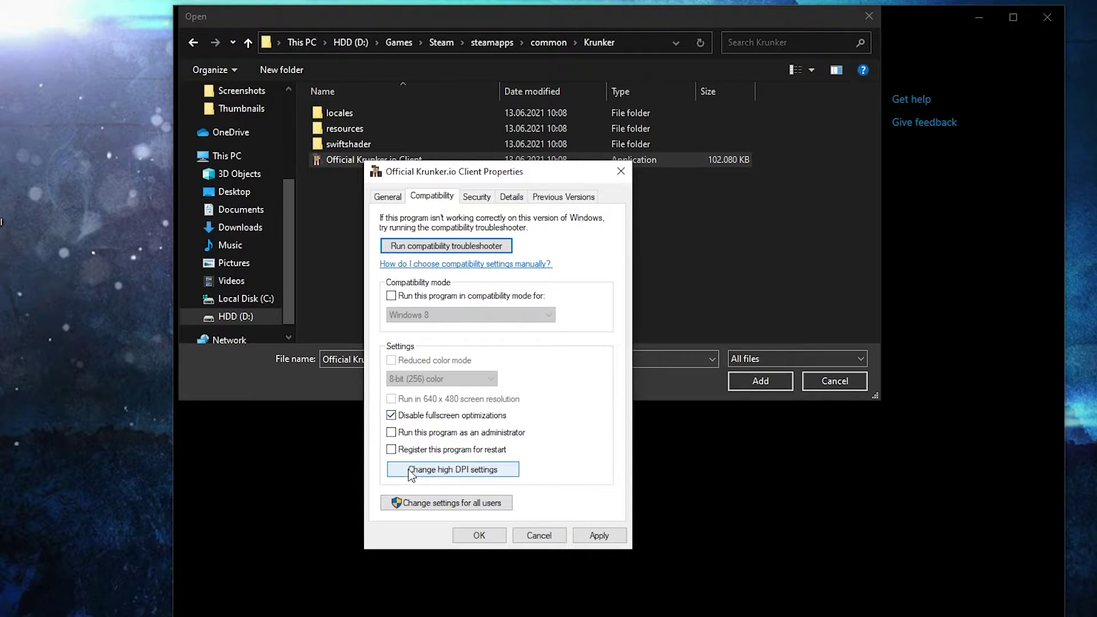
{"action": "left_click", "coordinate": [472, 470]}
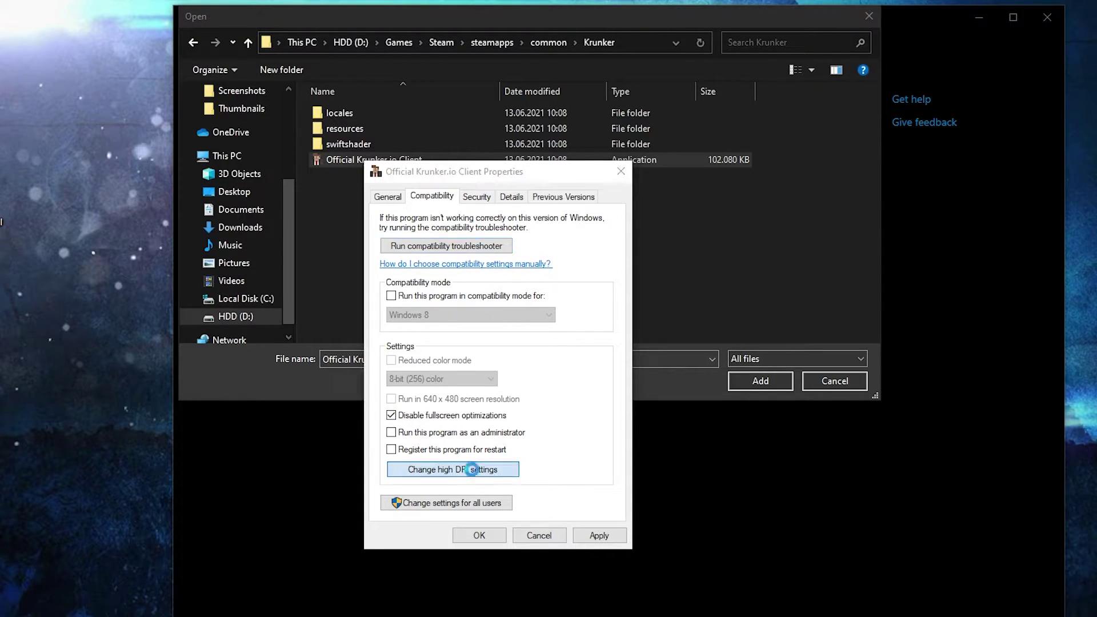
{"action": "left_click", "coordinate": [435, 458]}
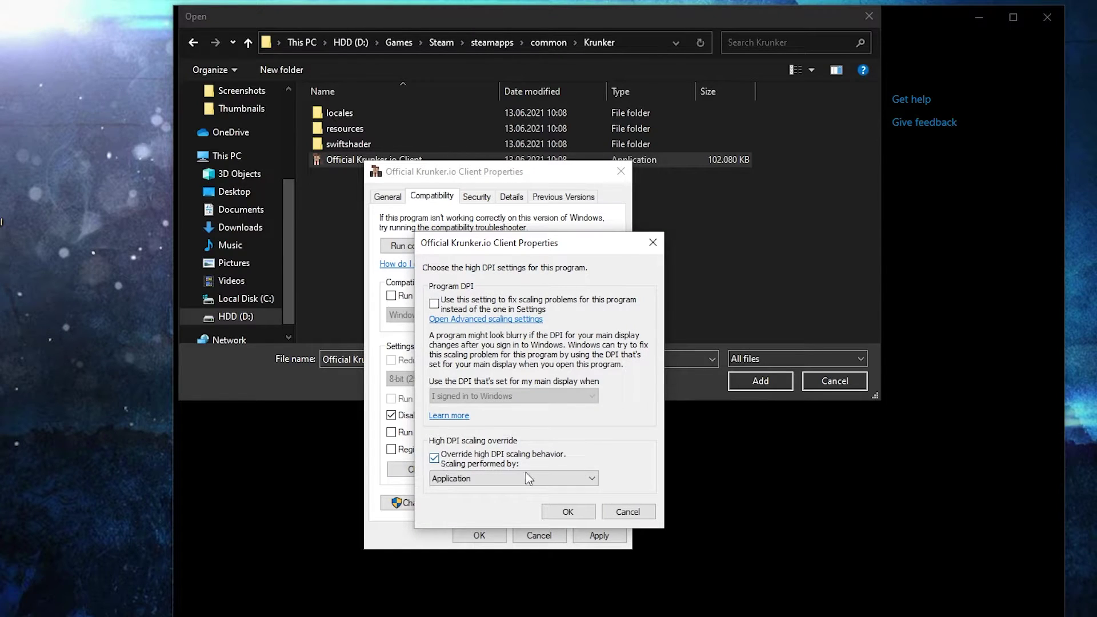
{"action": "left_click", "coordinate": [568, 512]}
{"action": "left_click", "coordinate": [598, 537]}
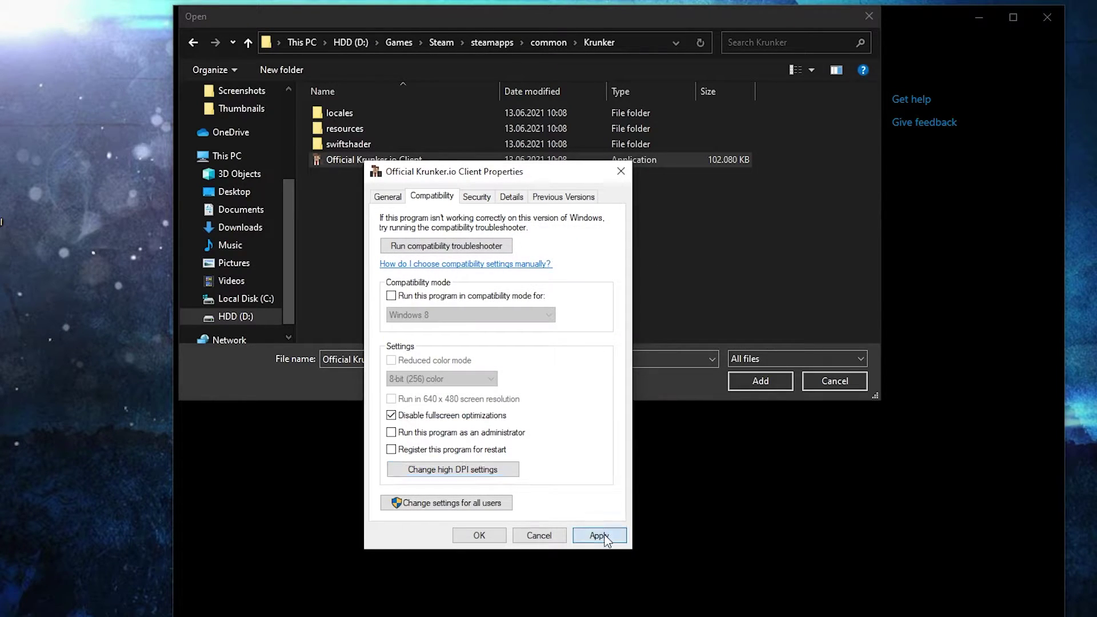
{"action": "left_click", "coordinate": [481, 536]}
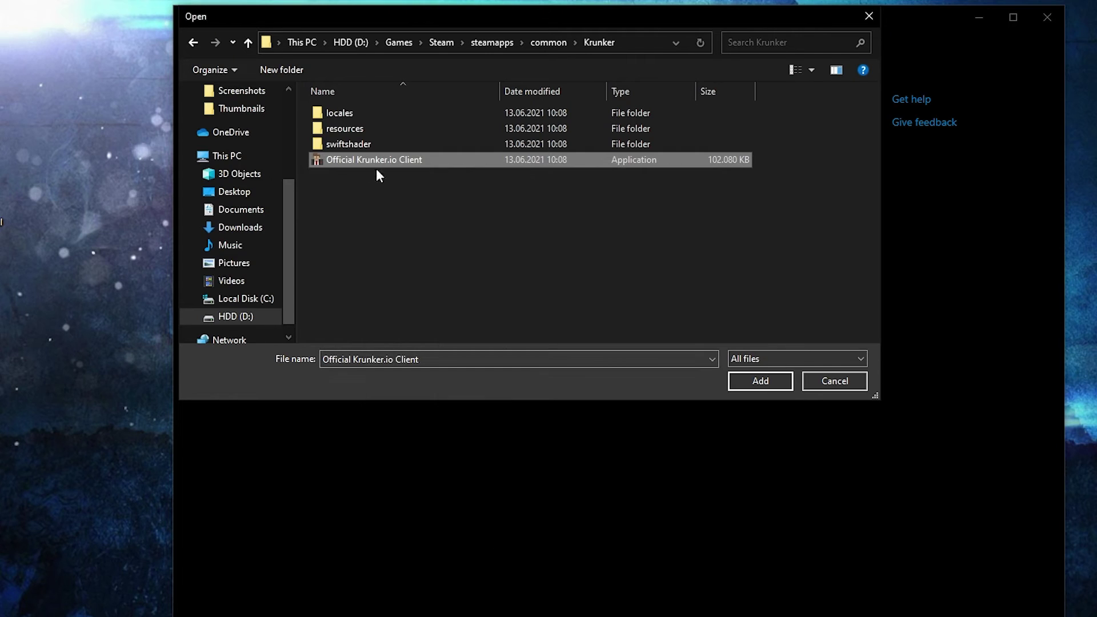
Step: Add the Krunker client to the graphics list and save its preference as High performance
{"action": "left_click", "coordinate": [764, 380]}
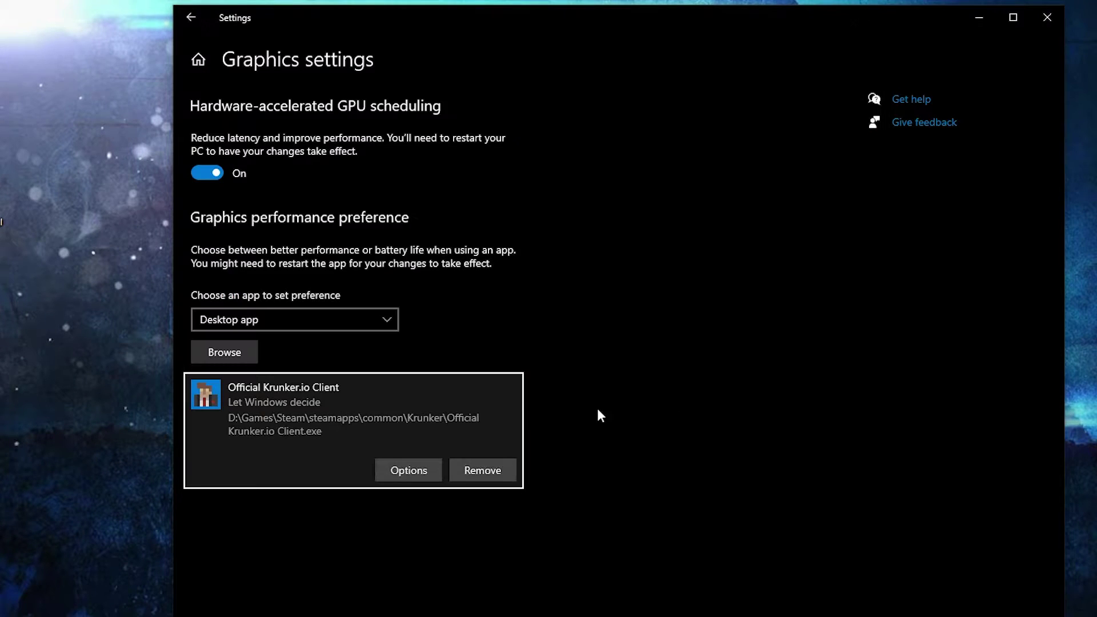
{"action": "left_click", "coordinate": [408, 470]}
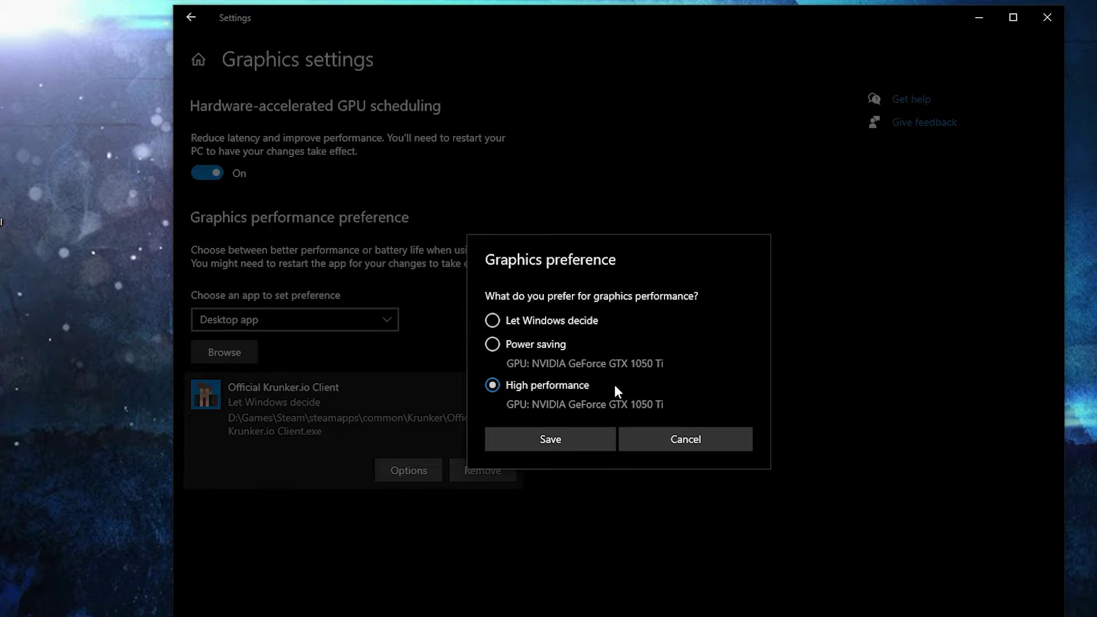
{"action": "left_click", "coordinate": [560, 441]}
Step: Check the Gaming settings' Game Mode page, then go to the graphics settings page
{"action": "left_click", "coordinate": [196, 68]}
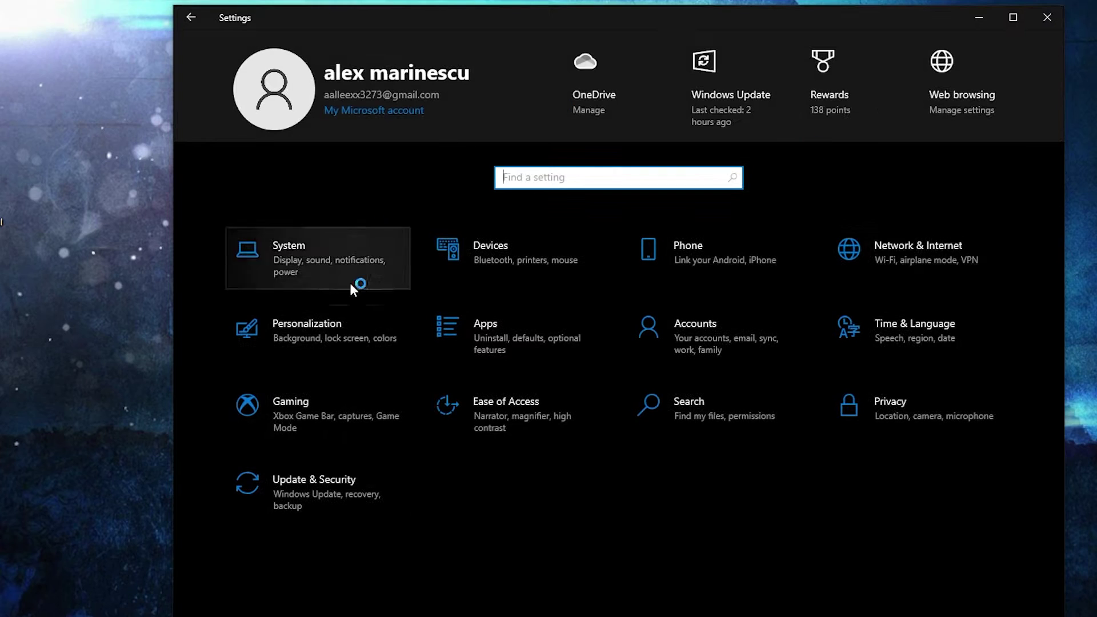
{"action": "left_click", "coordinate": [321, 413]}
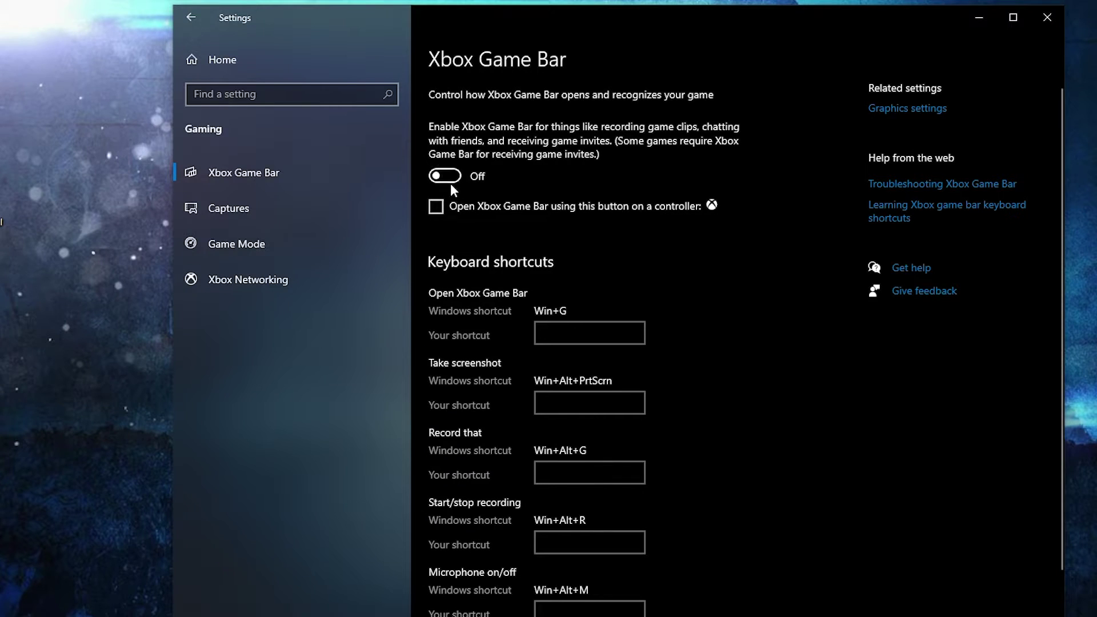
{"action": "left_click", "coordinate": [256, 245]}
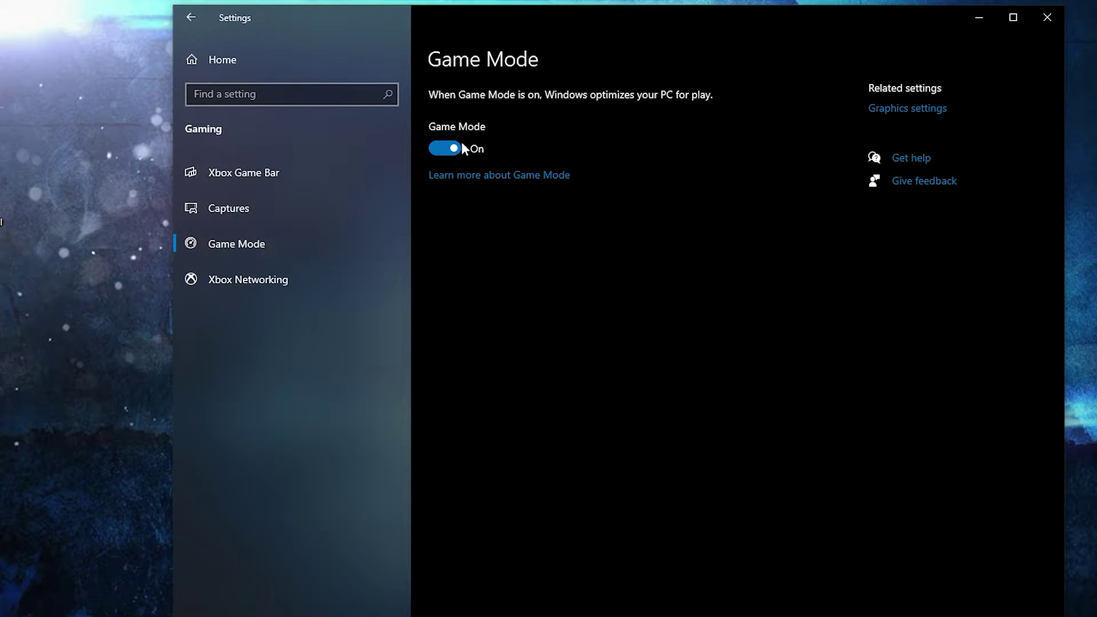
{"action": "left_click", "coordinate": [901, 110]}
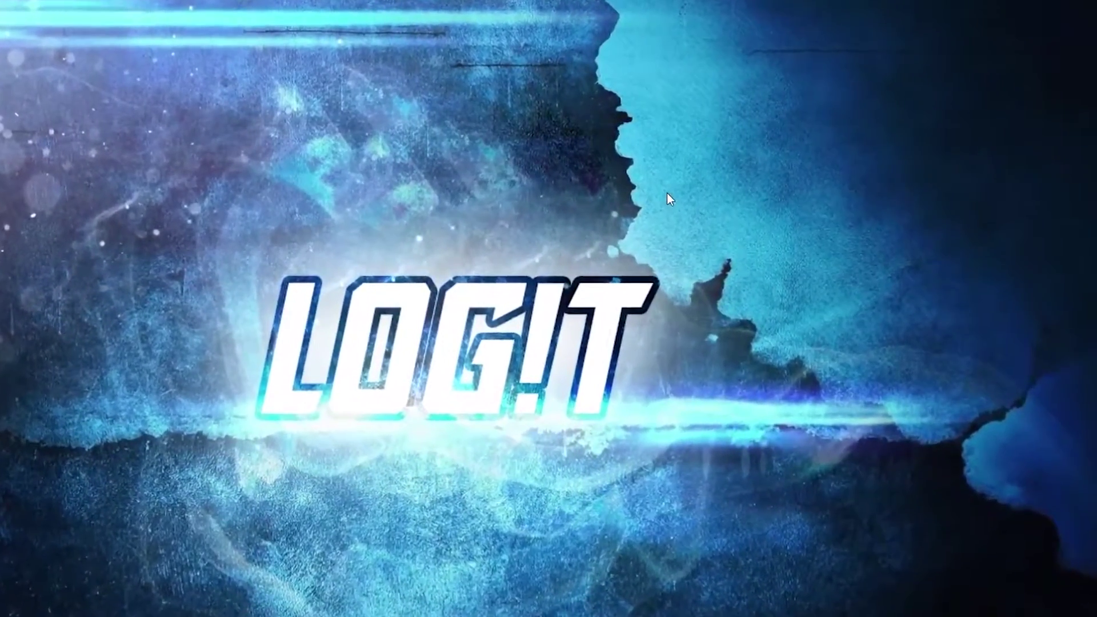
Step: In NVIDIA Control Panel, switch to Use the advanced 3D image settings and apply
{"action": "right_click", "coordinate": [701, 184]}
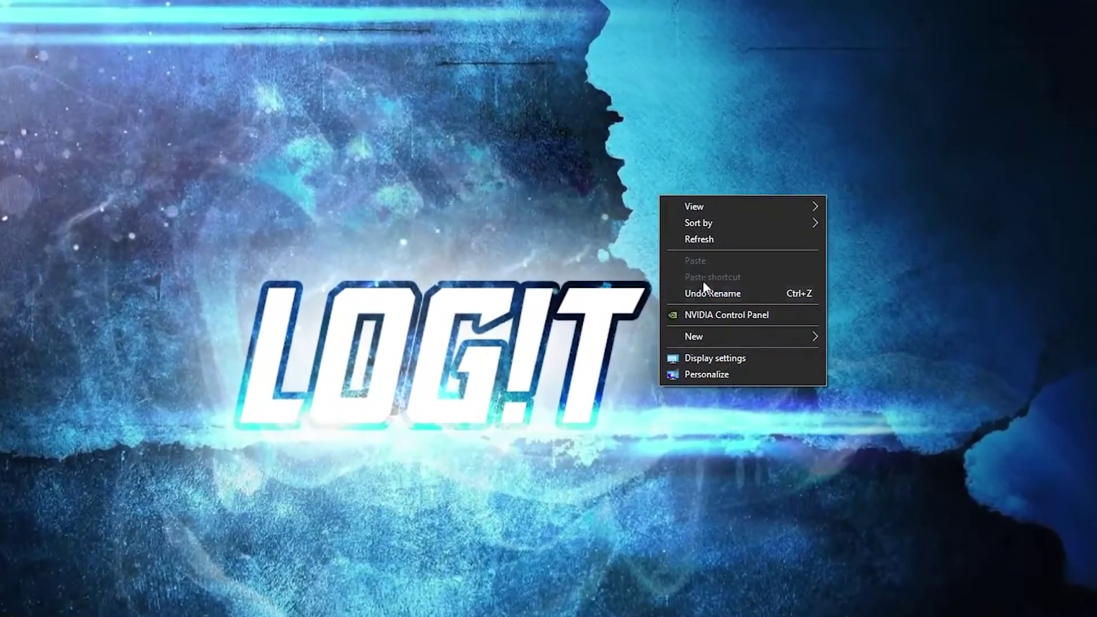
{"action": "left_click", "coordinate": [728, 317]}
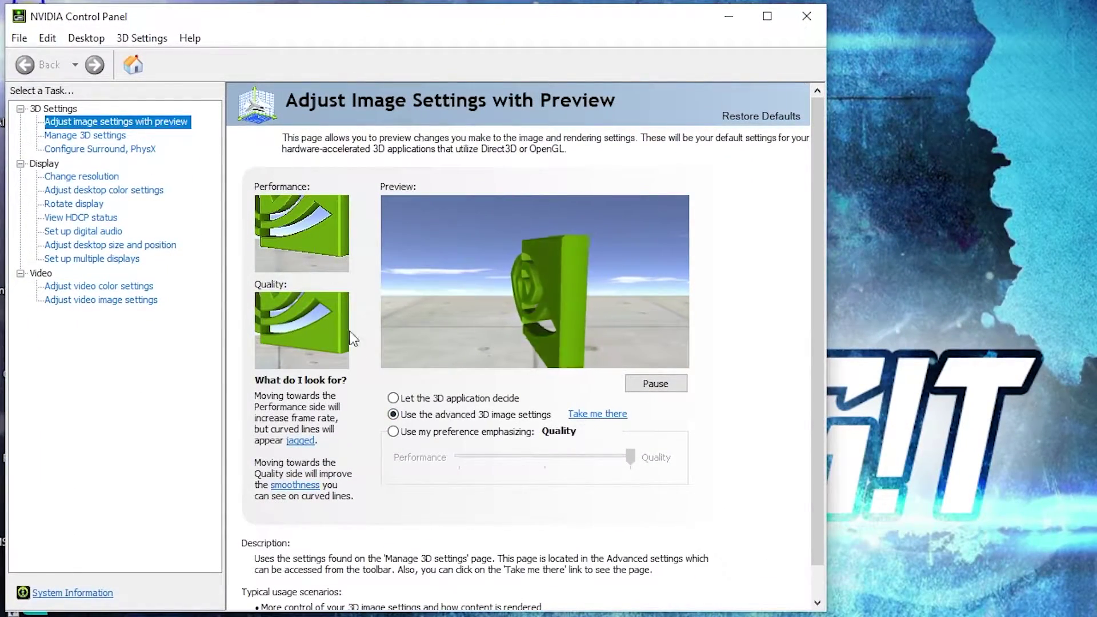
{"action": "left_click", "coordinate": [393, 414]}
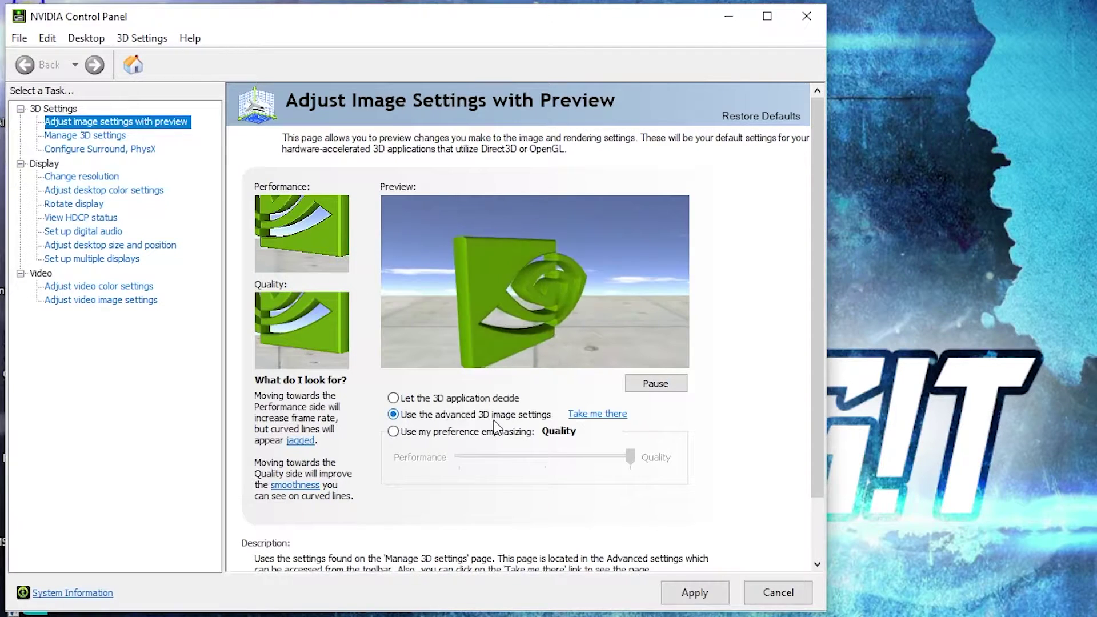
{"action": "left_click", "coordinate": [695, 594]}
Step: Review the global 3D settings: OpenGL GPU, power management, texture filtering, threaded optimization, vertical sync, then desktop colour
{"action": "left_click", "coordinate": [47, 135]}
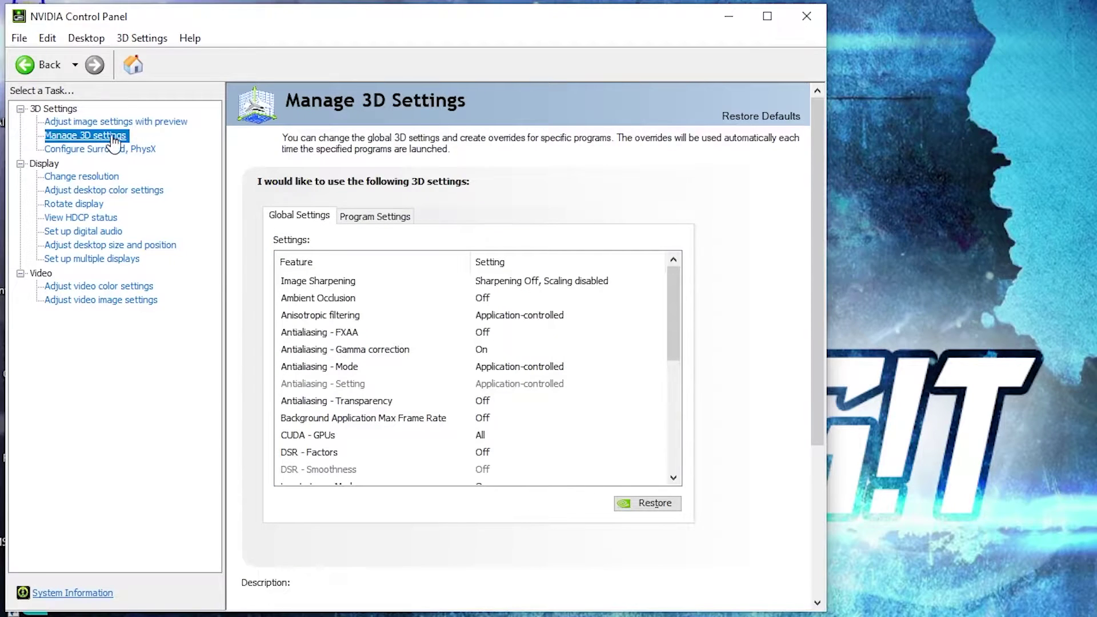
{"action": "mouse_move", "coordinate": [570, 339]}
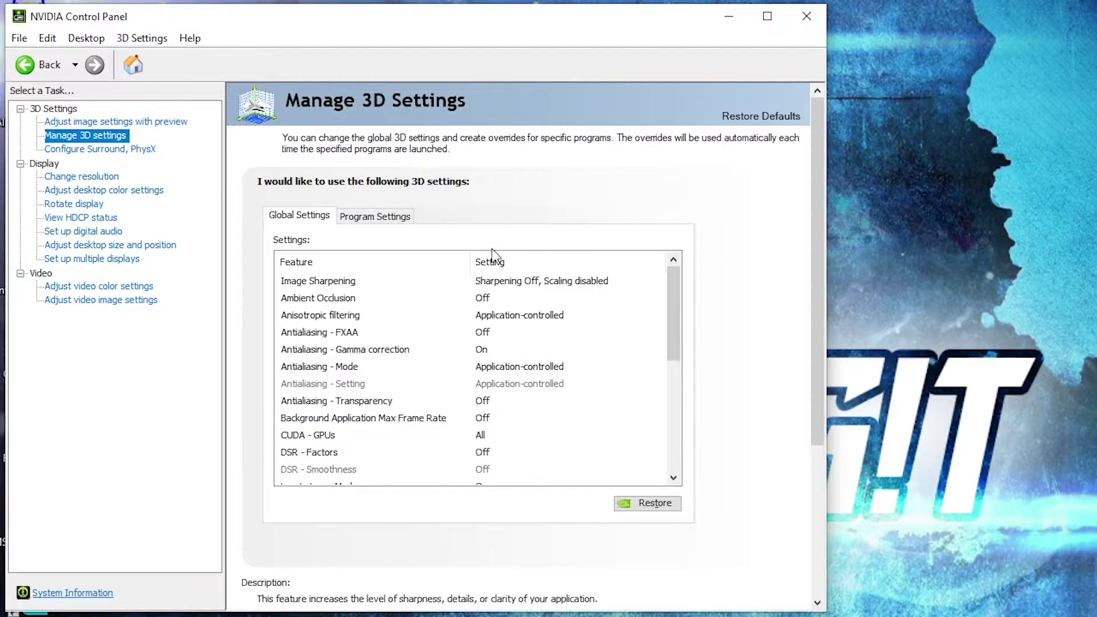
{"action": "scroll", "coordinate": [283, 385], "scroll_direction": "down", "scroll_amount": 3}
{"action": "left_click", "coordinate": [283, 383]}
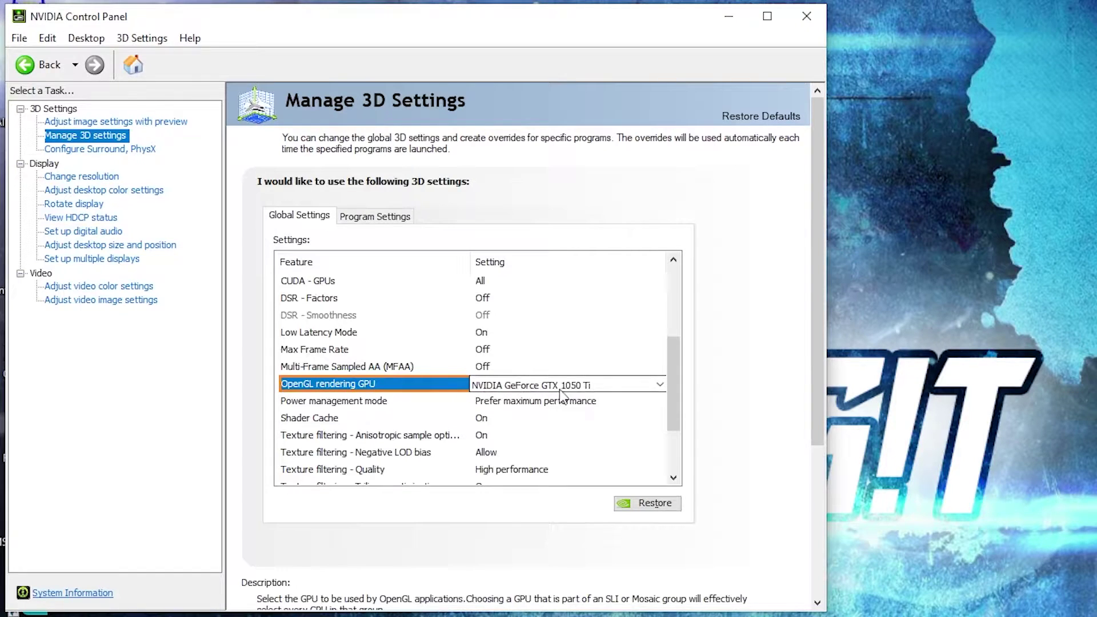
{"action": "left_click", "coordinate": [313, 401]}
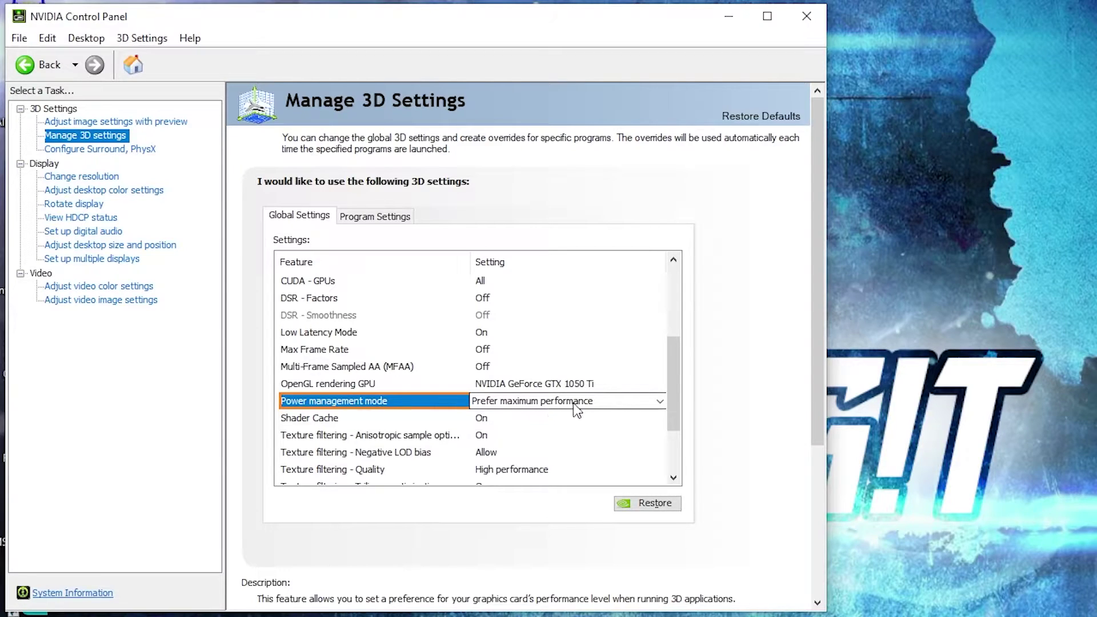
{"action": "scroll", "coordinate": [342, 400], "scroll_direction": "down", "scroll_amount": 2}
{"action": "left_click", "coordinate": [285, 385]}
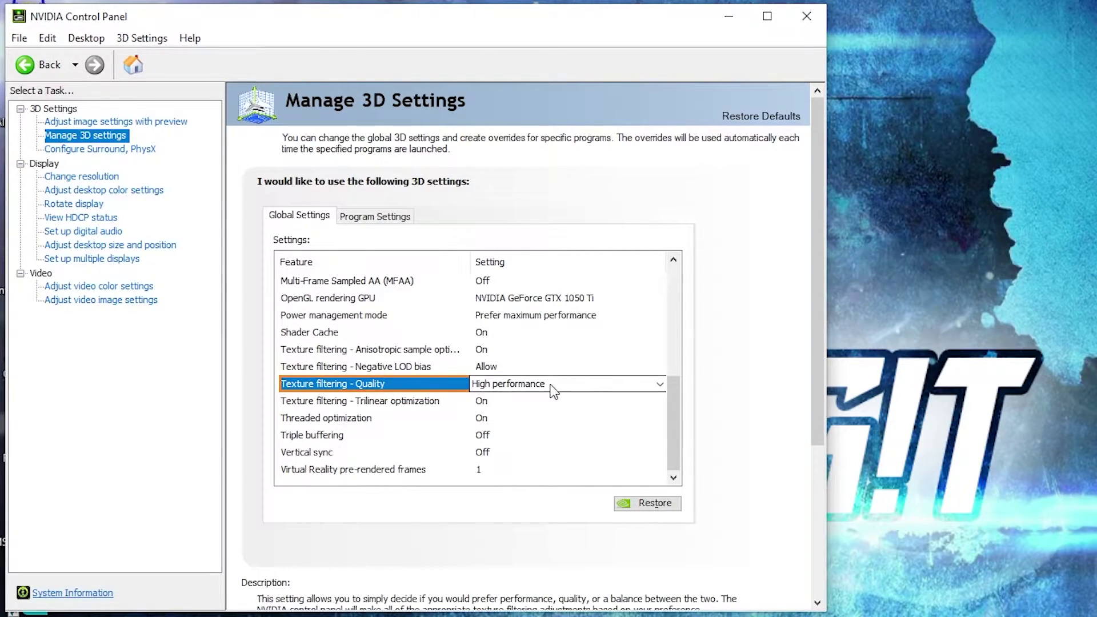
{"action": "left_click", "coordinate": [324, 418]}
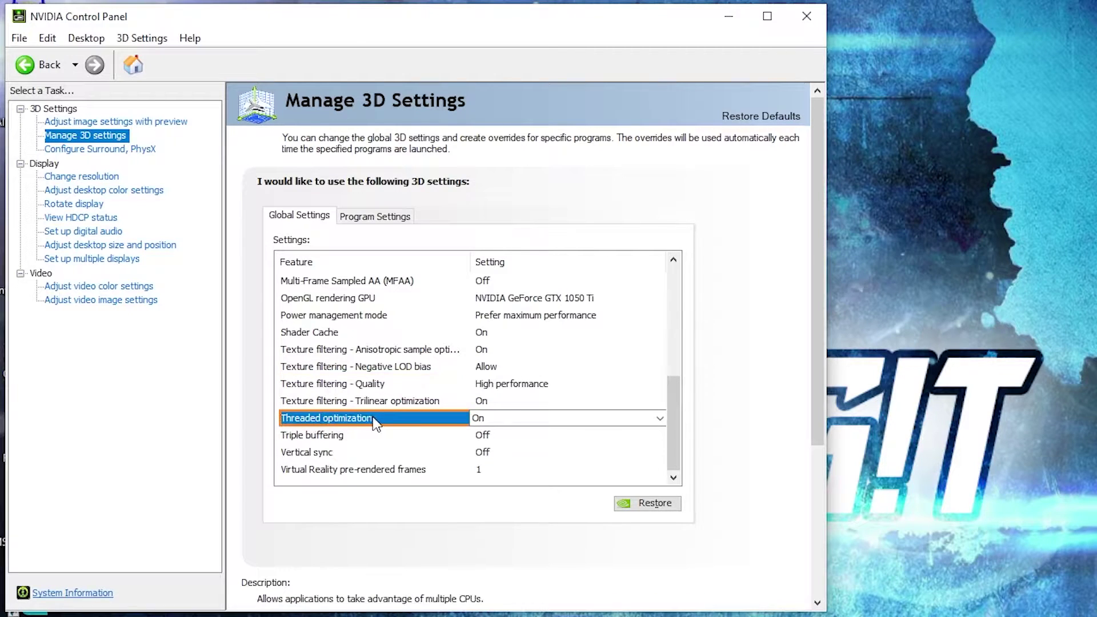
{"action": "left_click", "coordinate": [332, 453]}
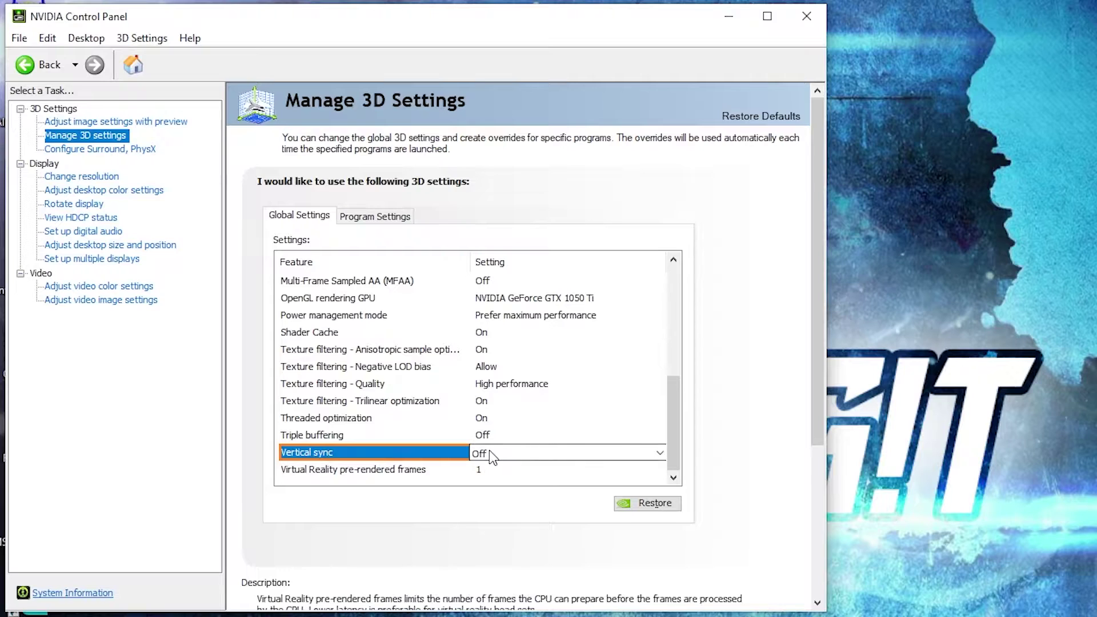
{"action": "left_click", "coordinate": [95, 192]}
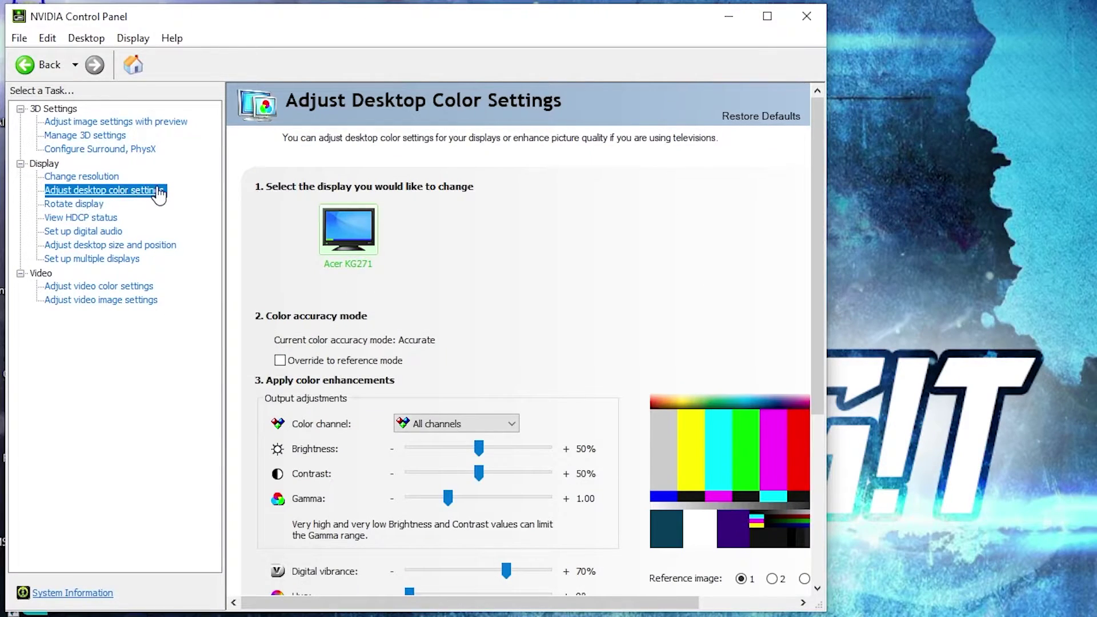
{"action": "scroll", "coordinate": [297, 385], "scroll_direction": "down", "scroll_amount": 2}
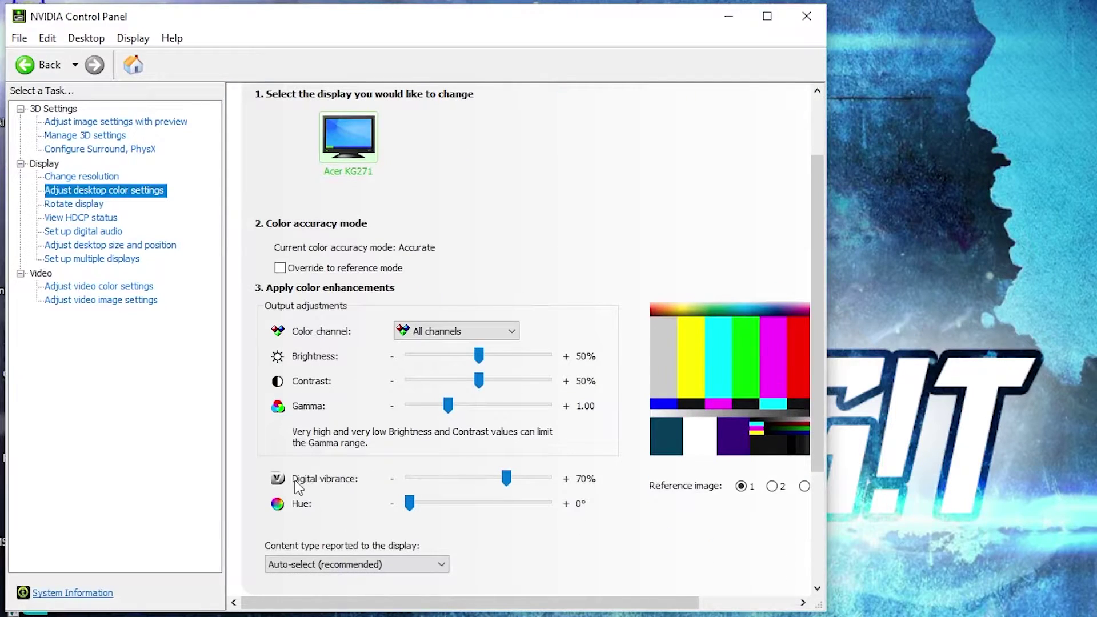